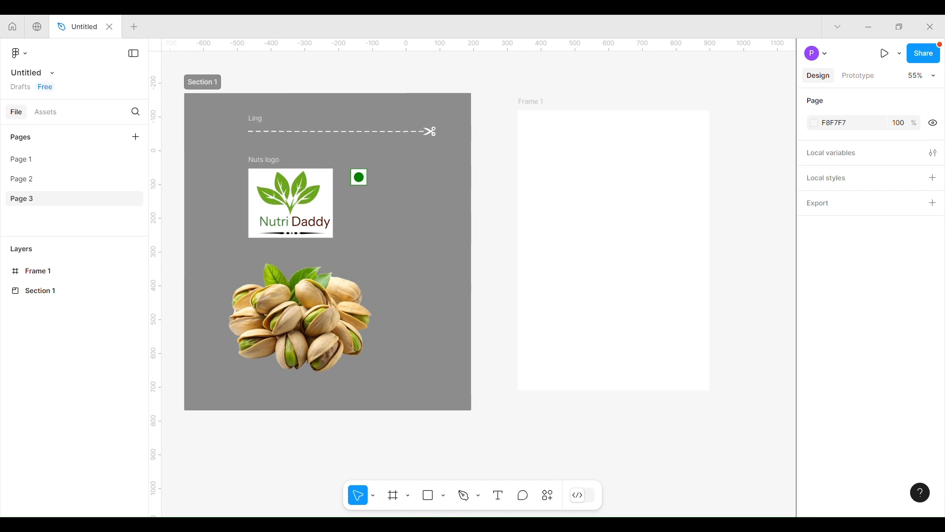
Draw a 567 × 89 frame across the top edge of Frame 1 and fill it with 398030.
drag(516, 107, 712, 141)
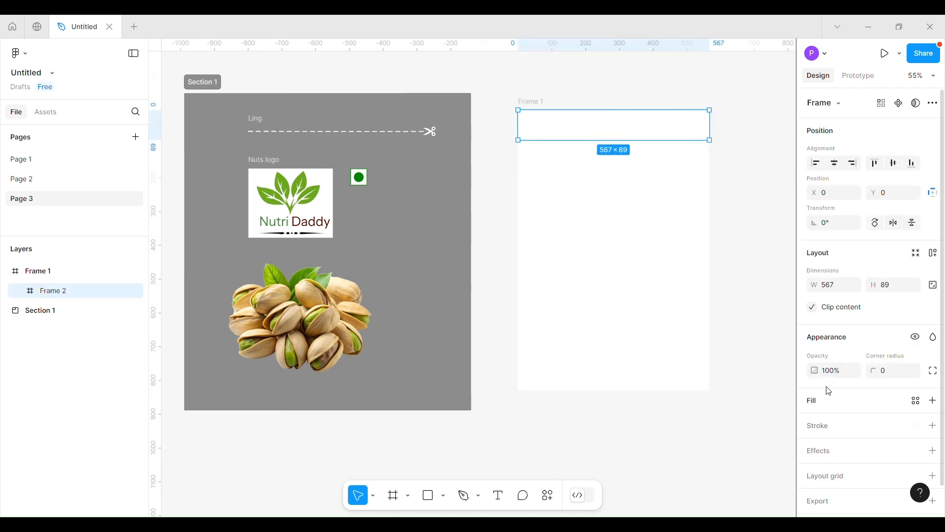
click(836, 427)
text(3980)
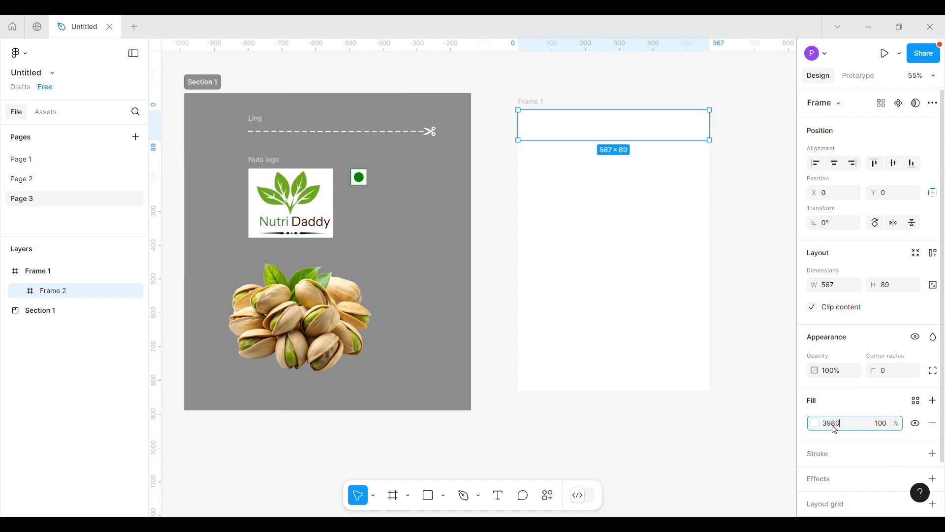
text(30)
key(Return)
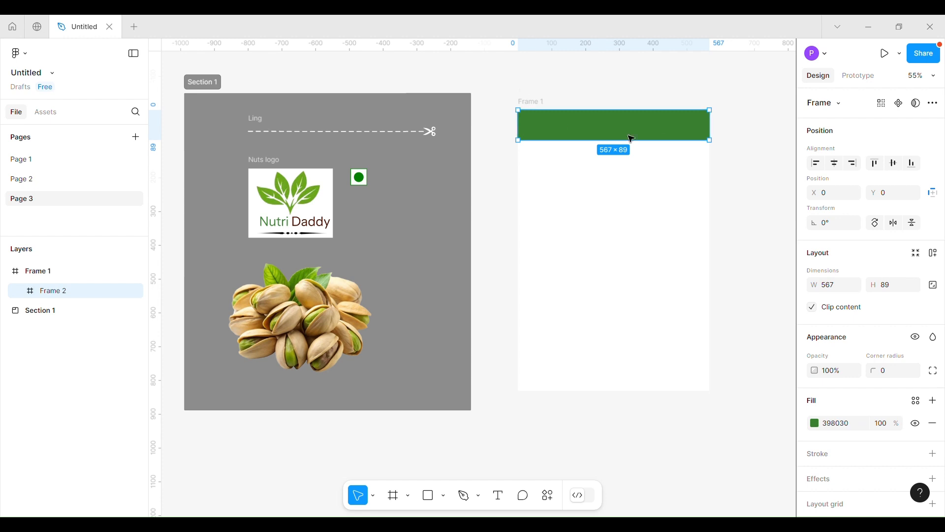
Reduce the height of the green header frame slightly.
scroll(673, 118, up, 3)
scroll(673, 118, up, 1)
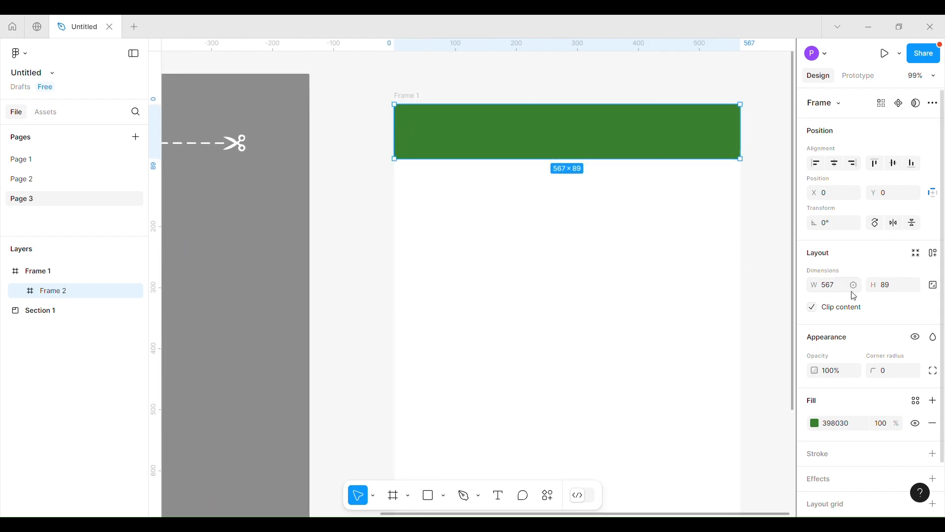
key(Return)
click(349, 265)
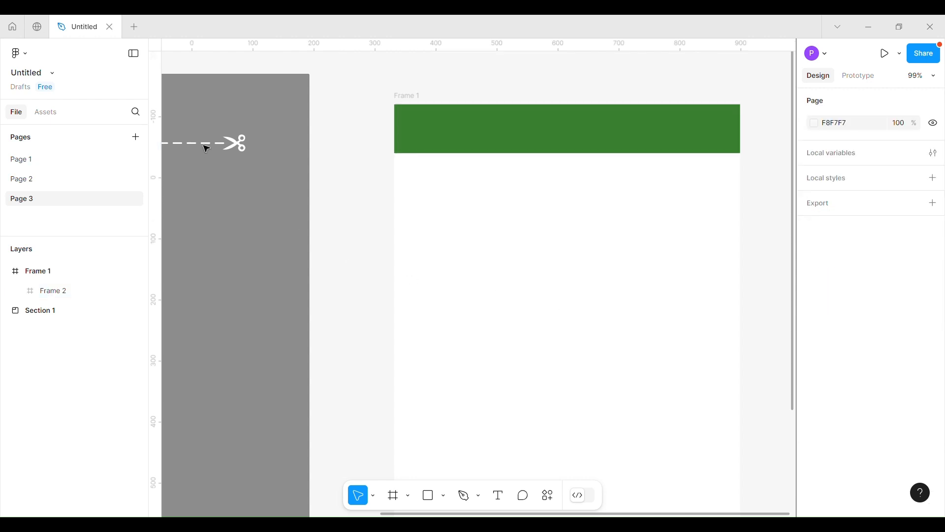
Move the Ling cut line from Section 1 into the green header frame and centre it vertically in the band.
scroll(207, 150, down, 3)
drag(225, 171, 425, 192)
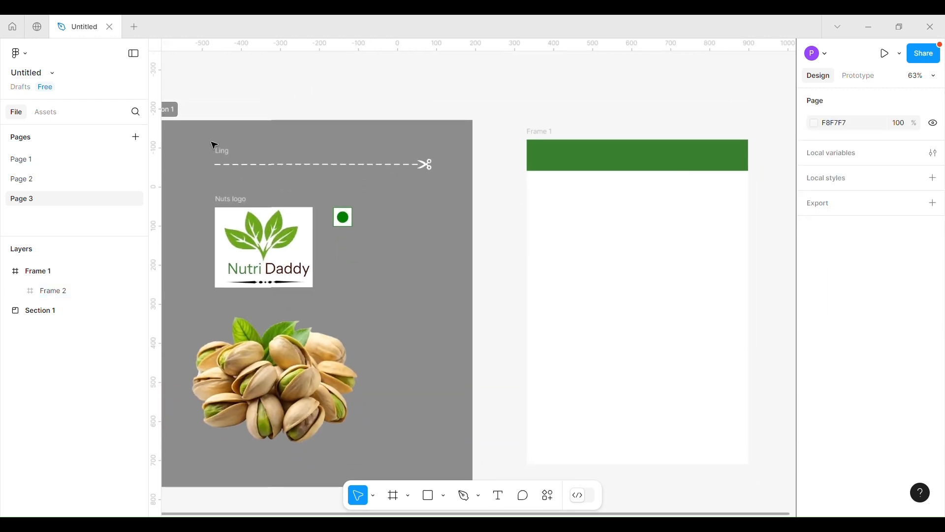
click(219, 150)
drag(222, 152, 447, 152)
scroll(626, 199, up, 4)
drag(516, 140, 409, 135)
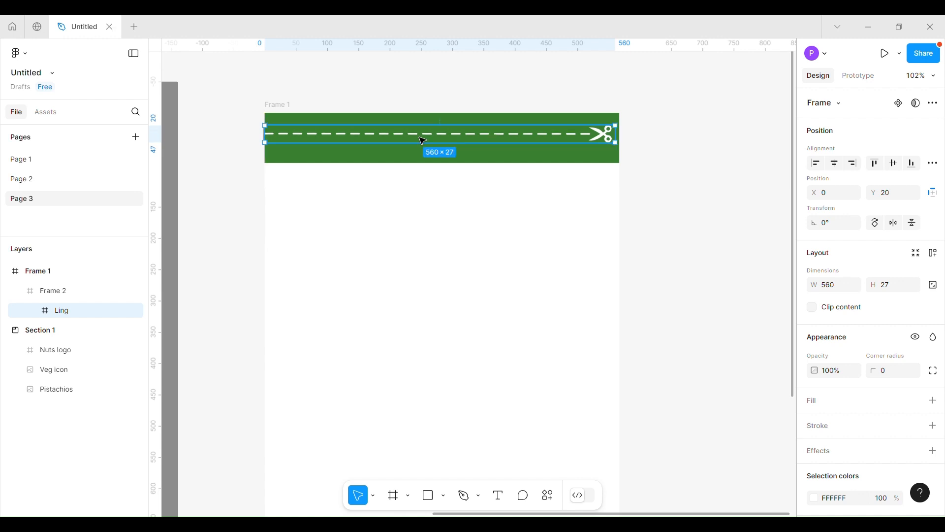
drag(559, 128, 561, 140)
click(754, 181)
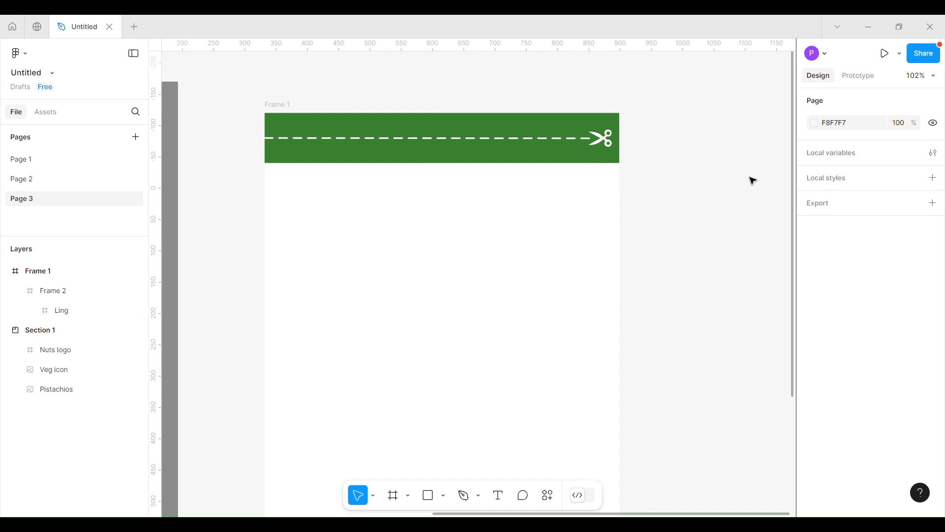
Place the Nuts logo centred below the header at Y 121 and the Veg icon beside it at X 22, Y 121.
scroll(752, 180, down, 5)
click(231, 199)
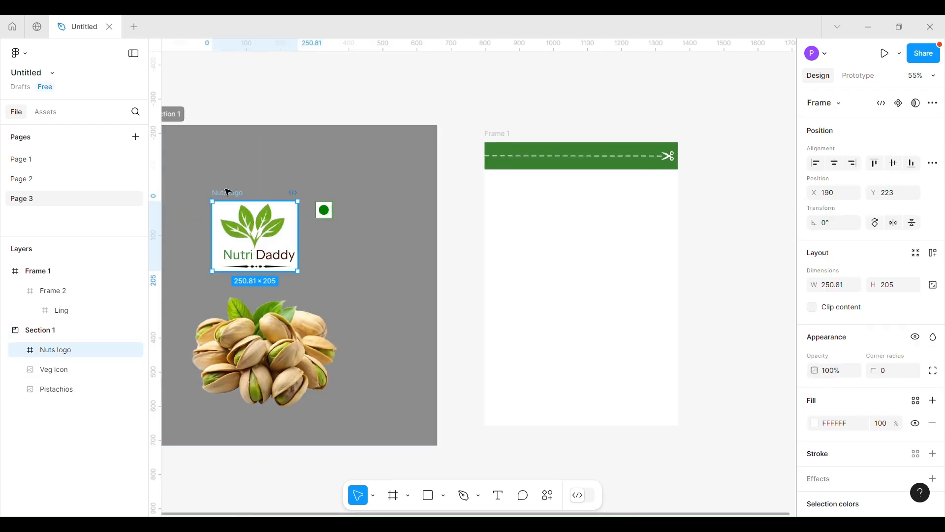
drag(230, 195, 550, 172)
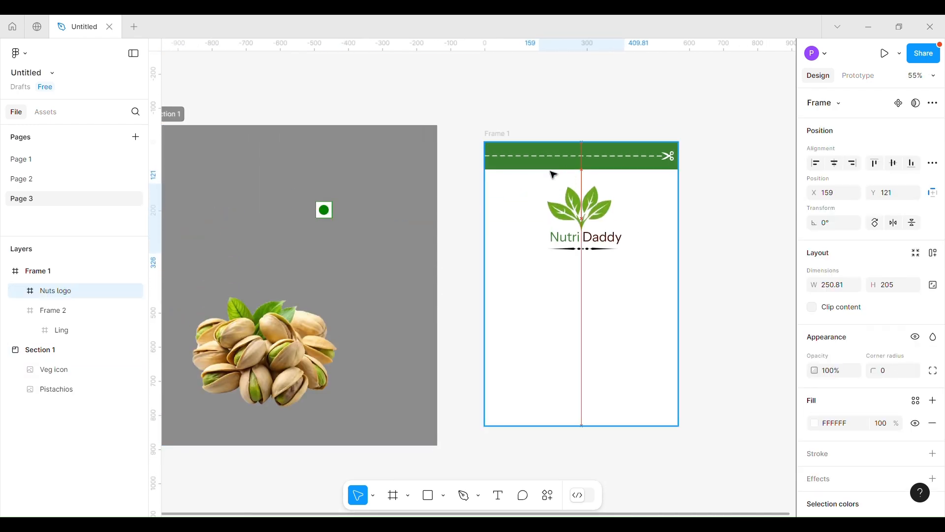
click(319, 213)
drag(324, 213, 501, 194)
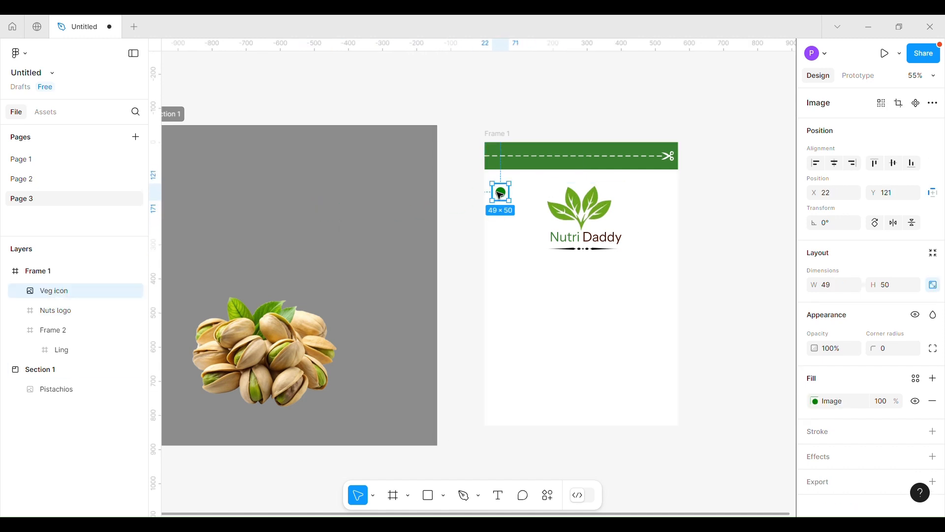
Move the Pistachios image from Section 1 into Frame 1 below the logo, and raise the logo closer to the header.
click(260, 353)
drag(223, 350, 546, 303)
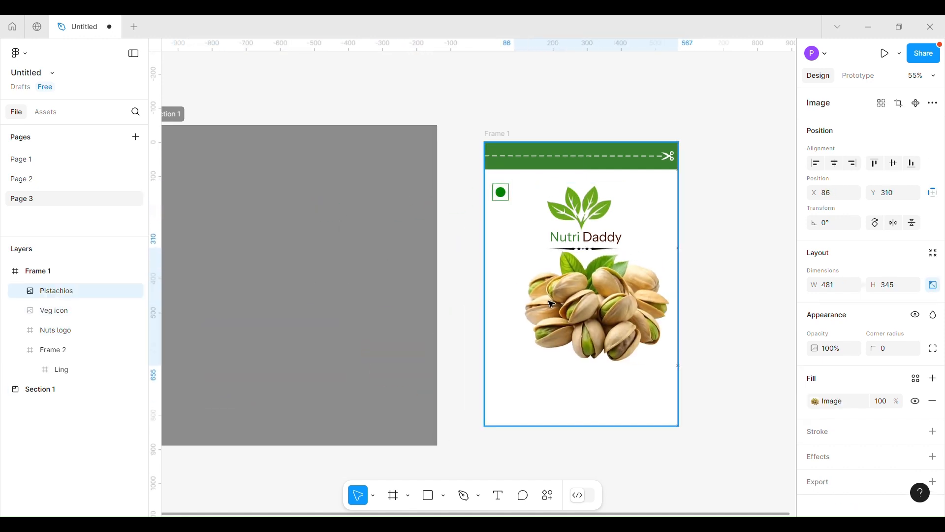
drag(585, 217, 596, 185)
scroll(602, 227, up, 5)
scroll(597, 197, down, 1)
click(563, 400)
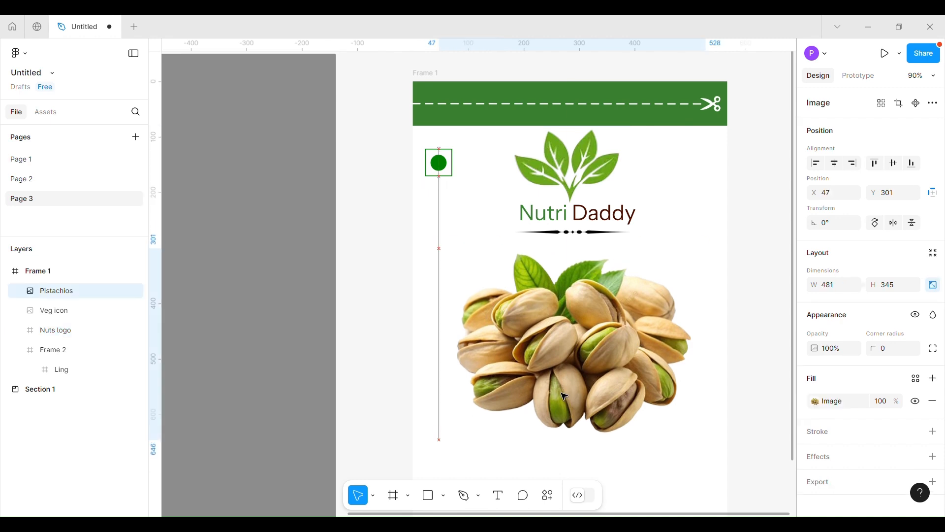
scroll(563, 400, down, 1)
key(Escape)
Draw a circle about 814 × 814 over the lower part of Frame 1 and centre it horizontally, at about Y 536.
click(443, 495)
click(445, 421)
scroll(473, 331, down, 3)
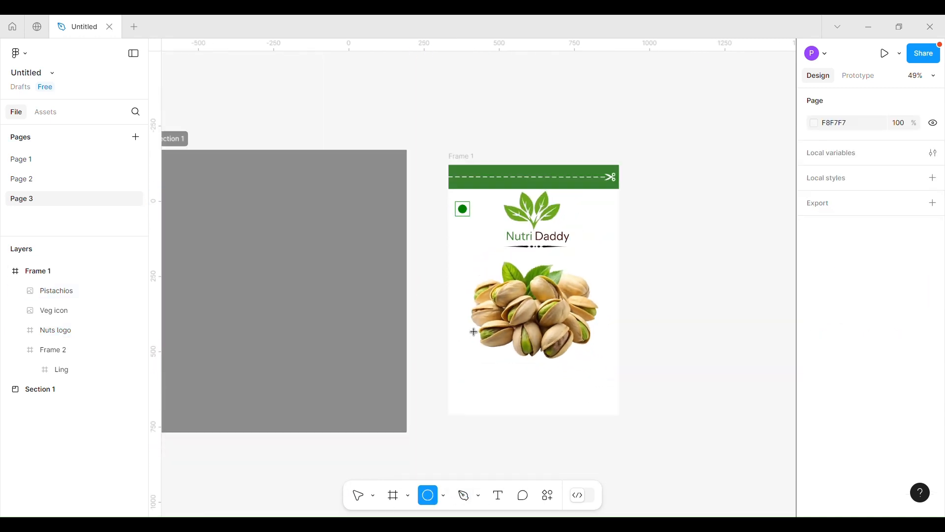
drag(465, 337, 708, 492)
drag(627, 377, 581, 371)
Bring the Pistachios image in front of the circle.
click(586, 291)
right_click(586, 291)
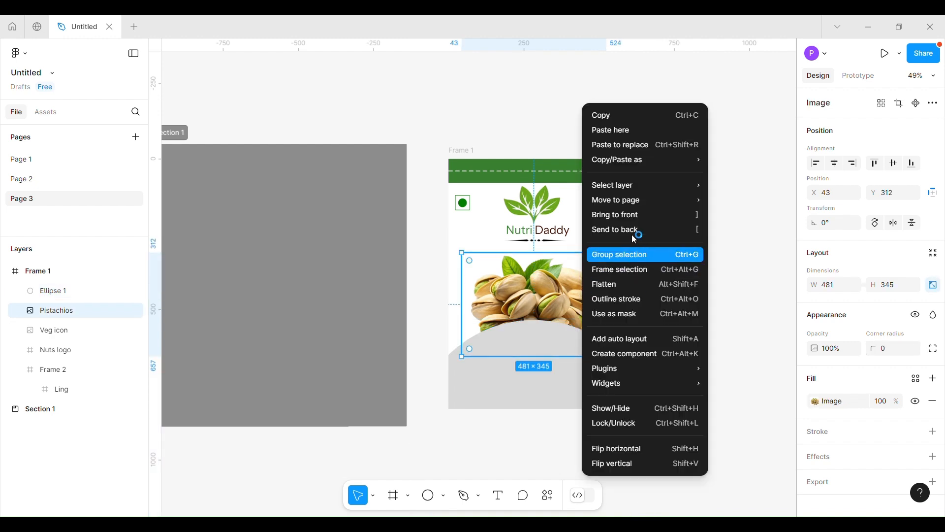
click(635, 215)
click(673, 334)
Fill the large circle with 398030.
click(551, 376)
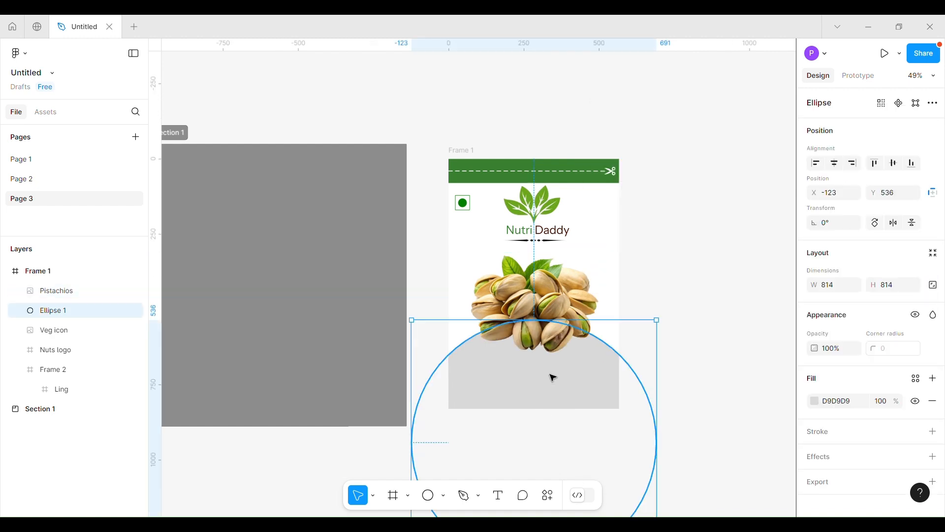
click(847, 408)
text(3)
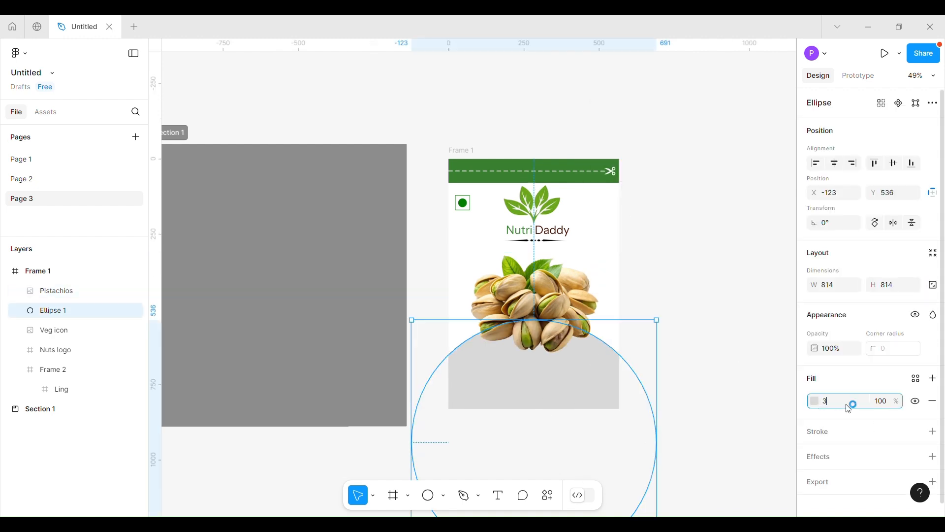
text(98030)
key(Return)
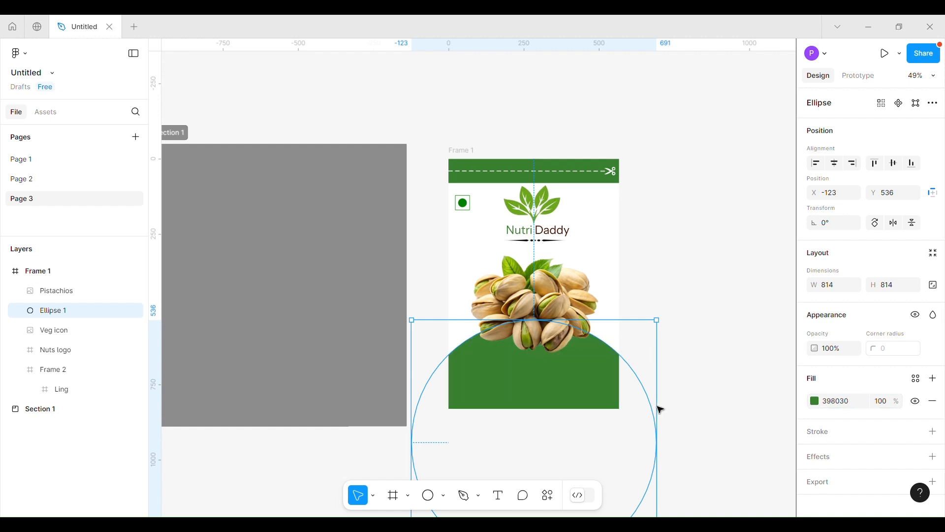
Move the Pistachios image down slightly and lower the green circle to Y 570.
scroll(510, 367, up, 4)
click(556, 231)
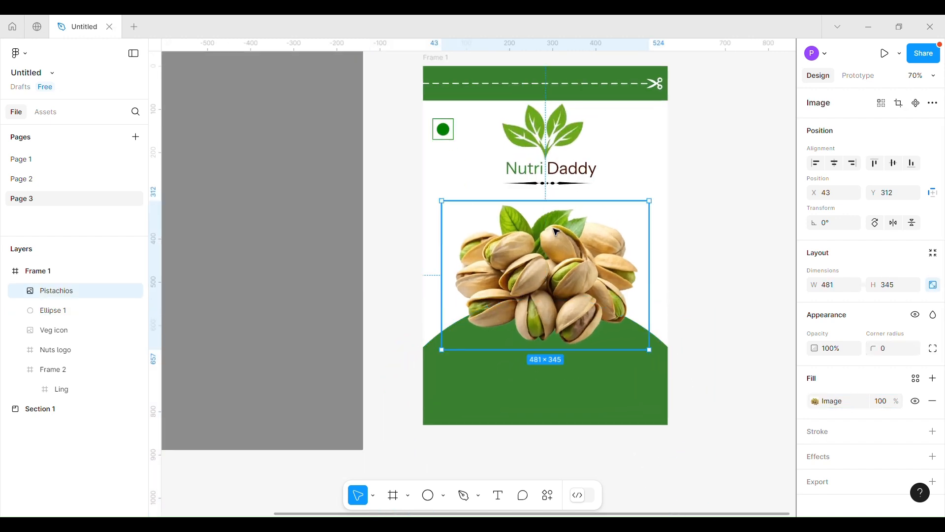
click(701, 331)
click(622, 381)
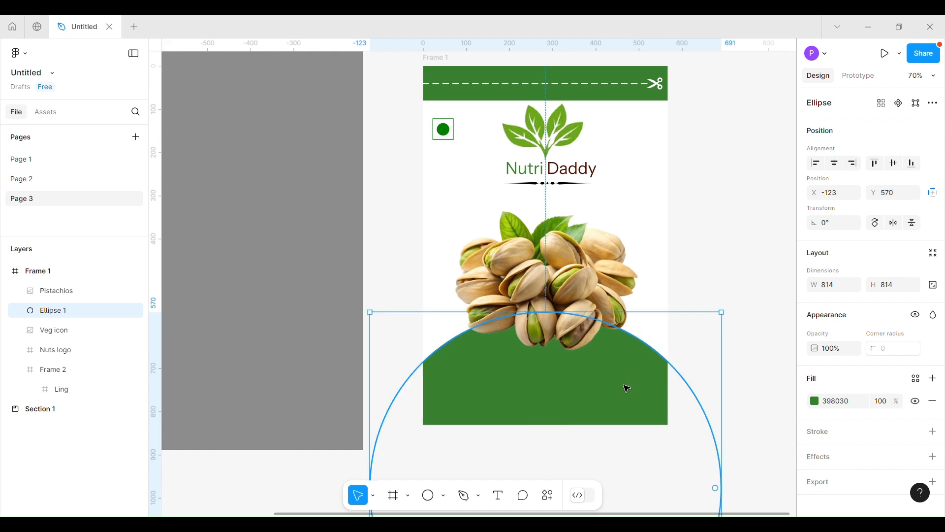
Lock the green circle's proportions, resize it to 725 × 725, and centre it horizontally at X -79, Y 553.
click(843, 289)
click(932, 286)
click(833, 287)
text(725)
key(Return)
drag(515, 401, 531, 392)
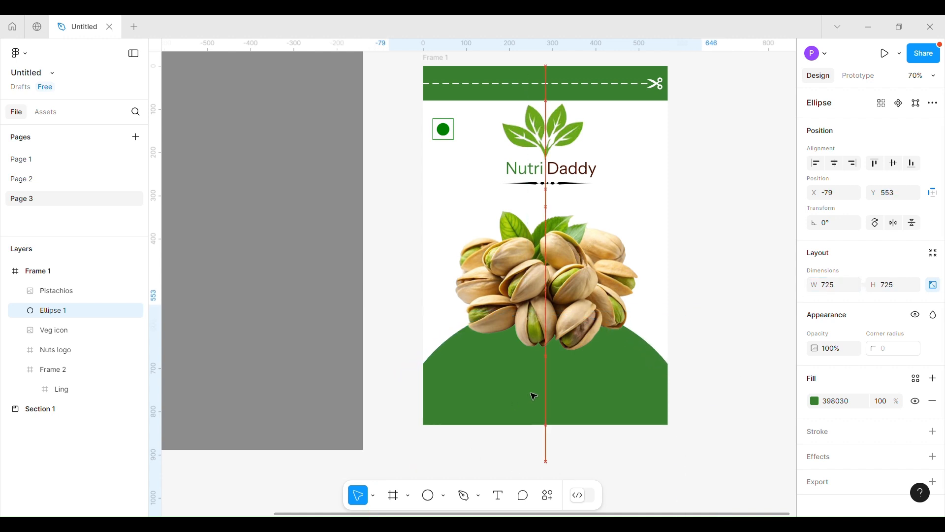
click(766, 304)
Add the text "ROASTED & SALTED" on the green circle and position it at X 123, Y 689.
click(502, 497)
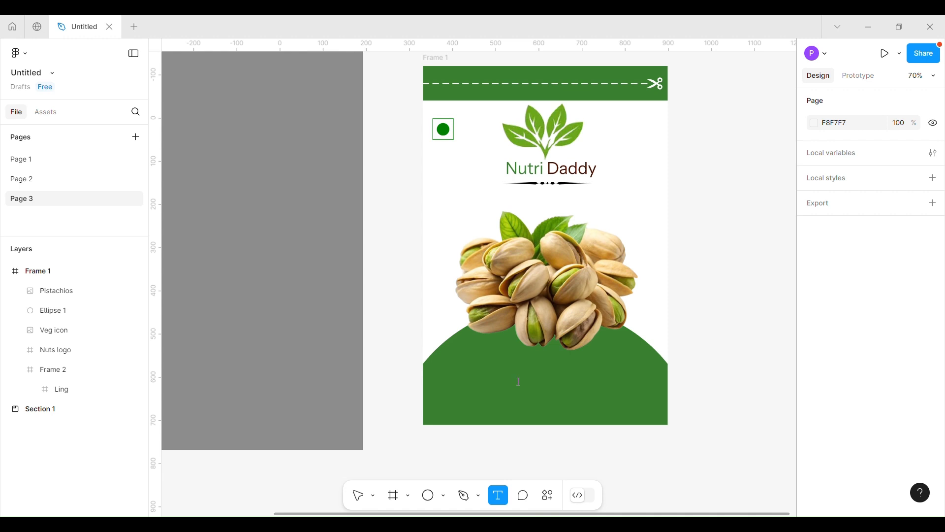
click(519, 382)
text(RO)
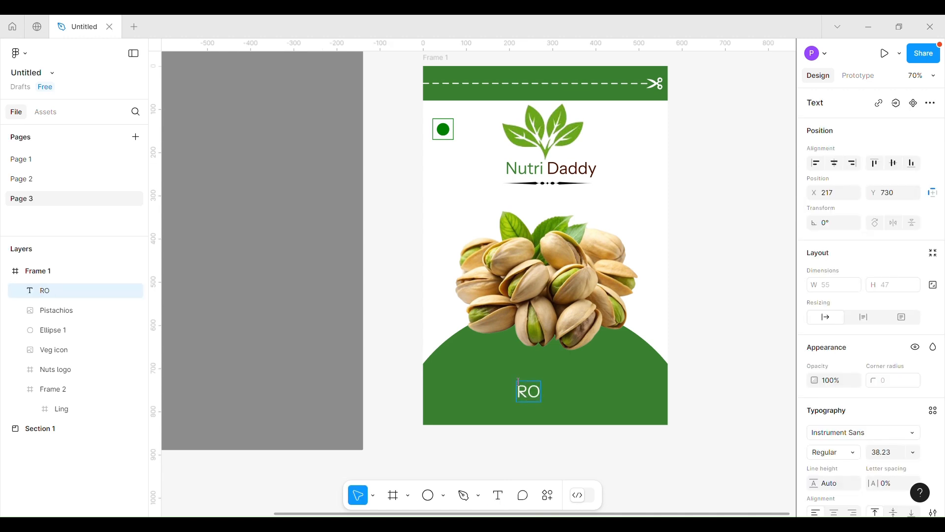
text(ASTED)
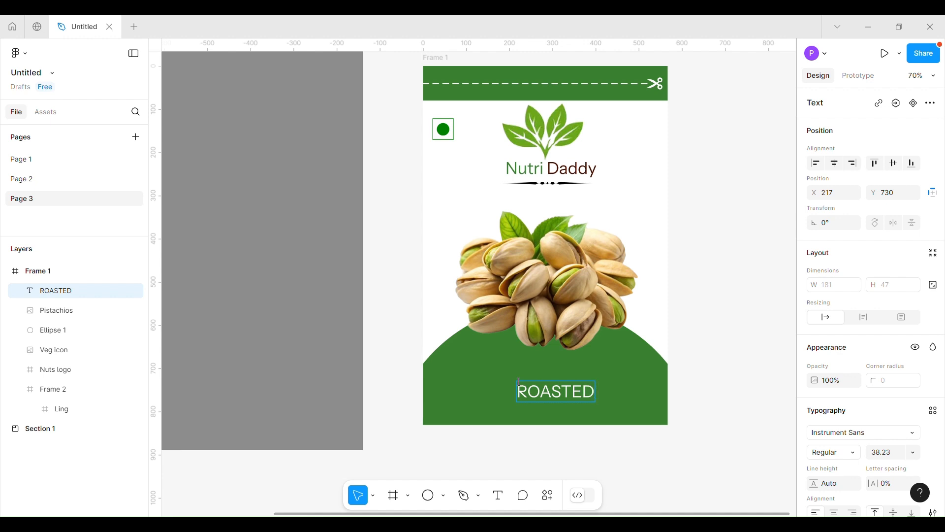
text( & SALTED)
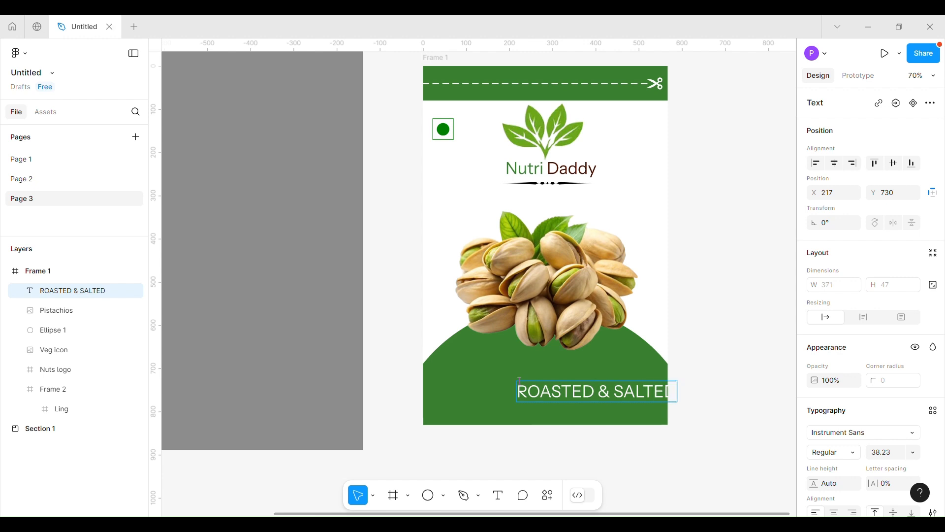
key(Escape)
drag(606, 401, 567, 383)
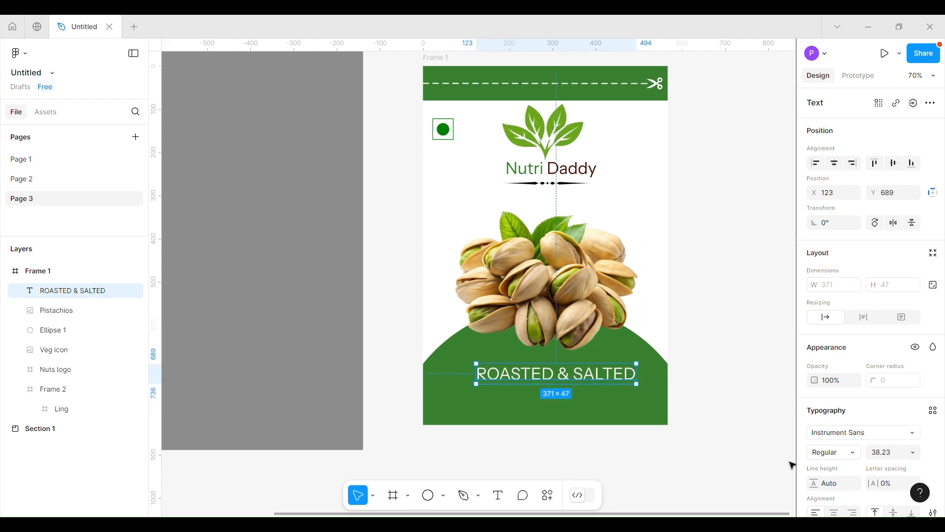
Set the ROASTED & SALTED text in the Inter font with Extra Light weight.
click(865, 433)
text(INT)
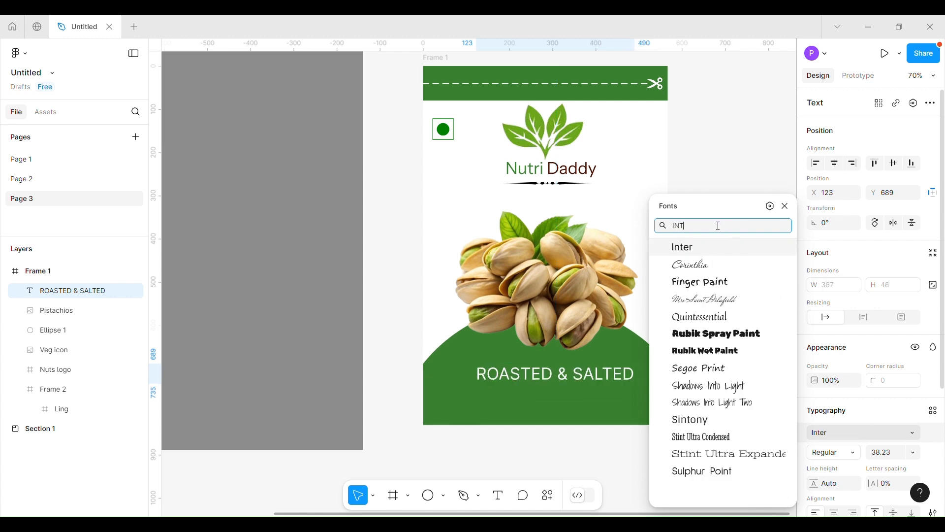
click(748, 248)
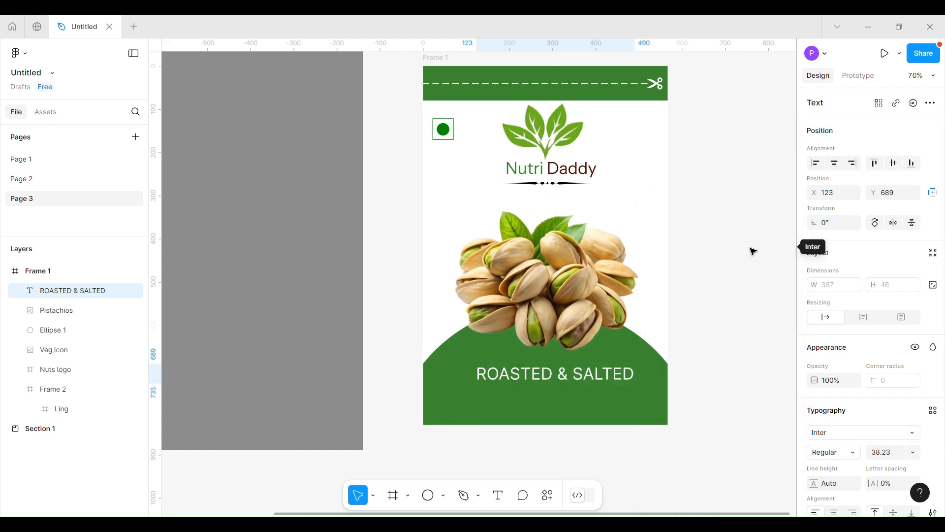
click(835, 453)
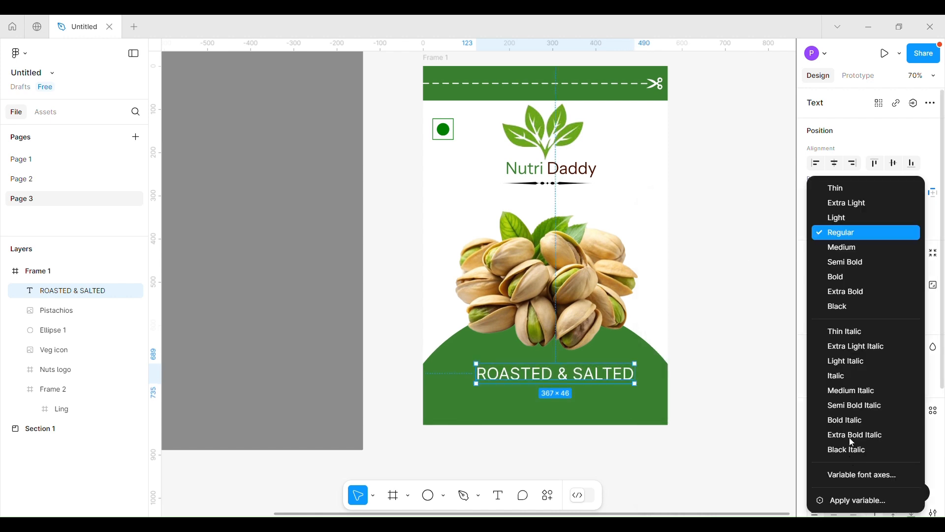
click(839, 200)
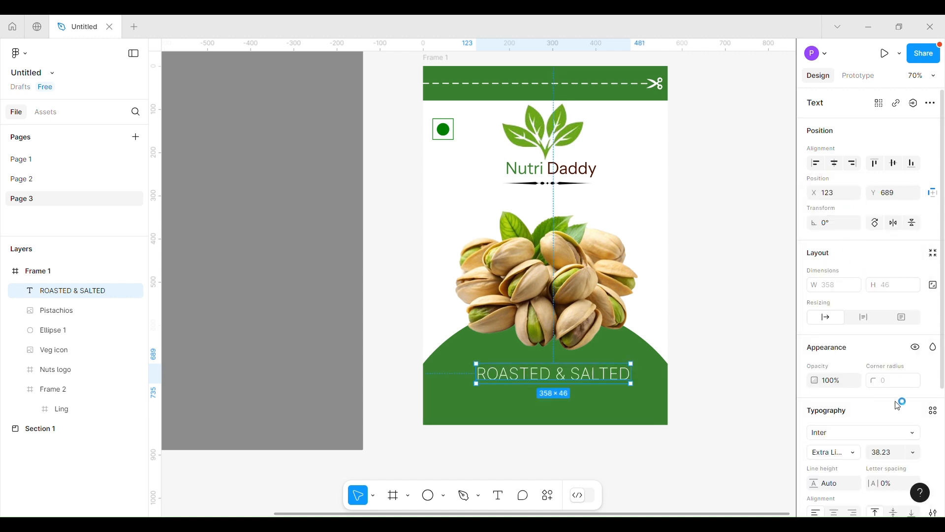
Set the ROASTED & SALTED text to size 16 with 14% letter spacing.
click(916, 452)
click(903, 329)
click(886, 485)
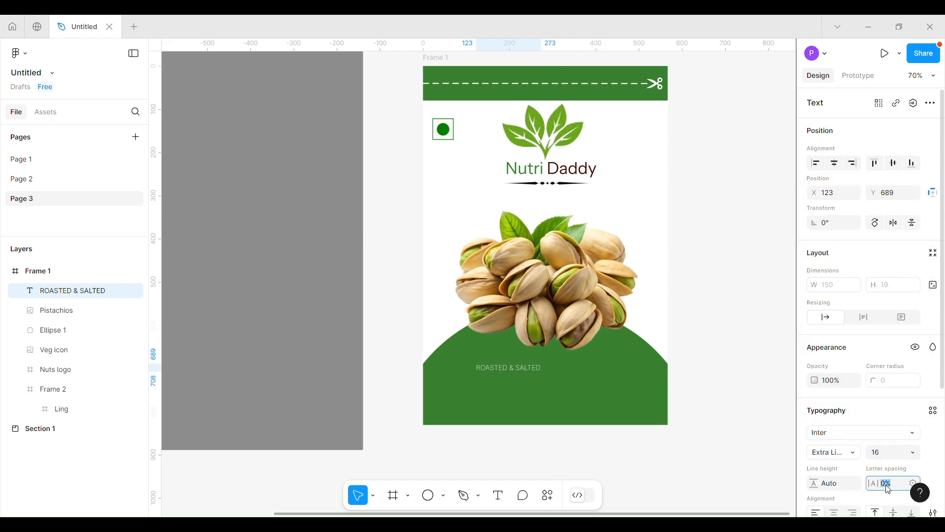
text(14)
key(Return)
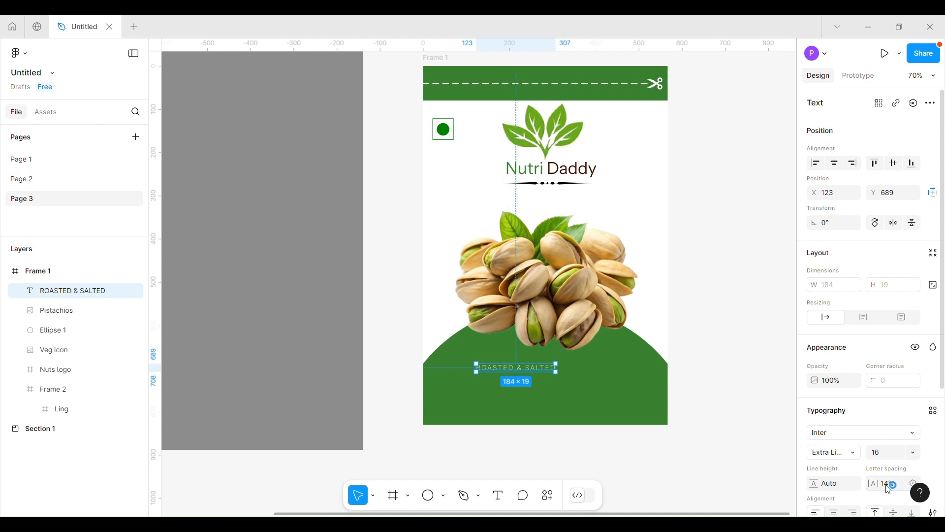
Centre the ROASTED & SALTED text horizontally near the top of the green circle and move the Pistachios image up slightly.
drag(515, 371, 545, 364)
click(558, 298)
drag(557, 298, 556, 291)
click(563, 360)
drag(562, 361, 562, 352)
click(725, 453)
Start a new text on the lower part of the green base, set to Inter Medium at size 48.
click(502, 496)
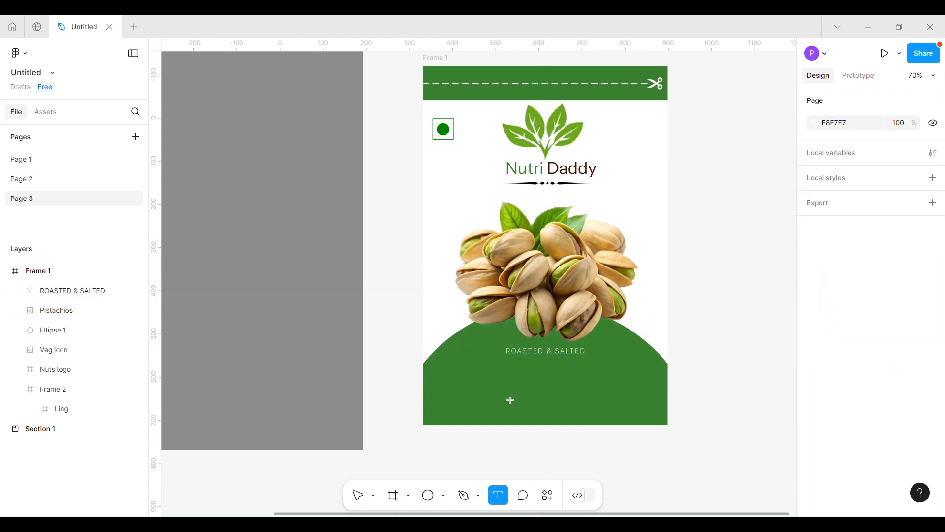
click(512, 402)
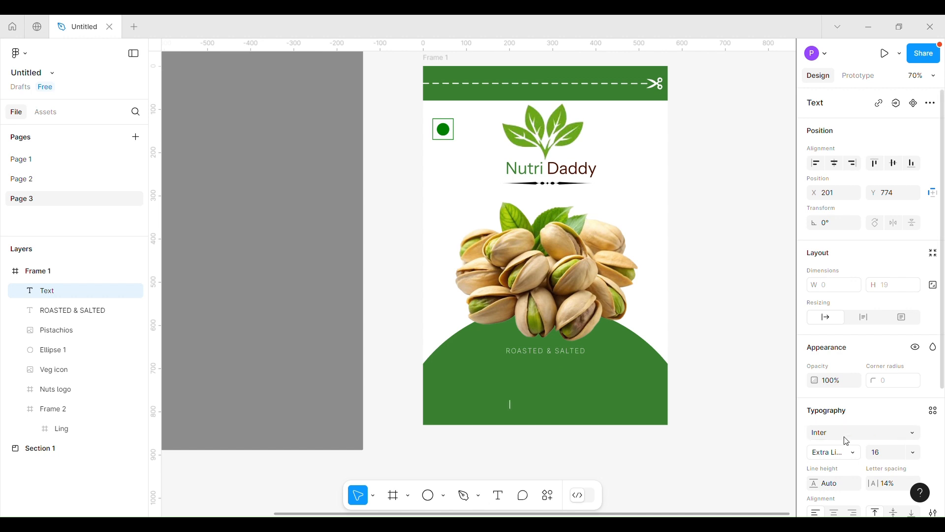
click(850, 457)
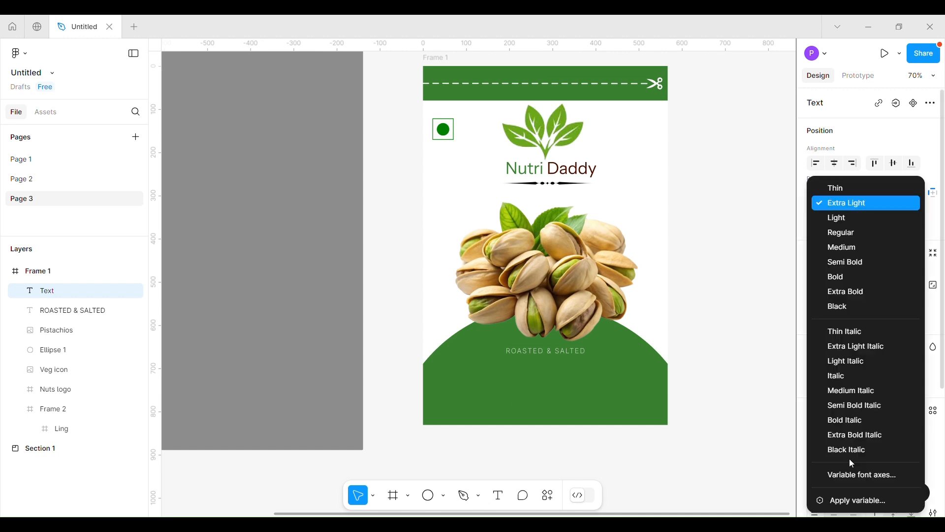
click(843, 248)
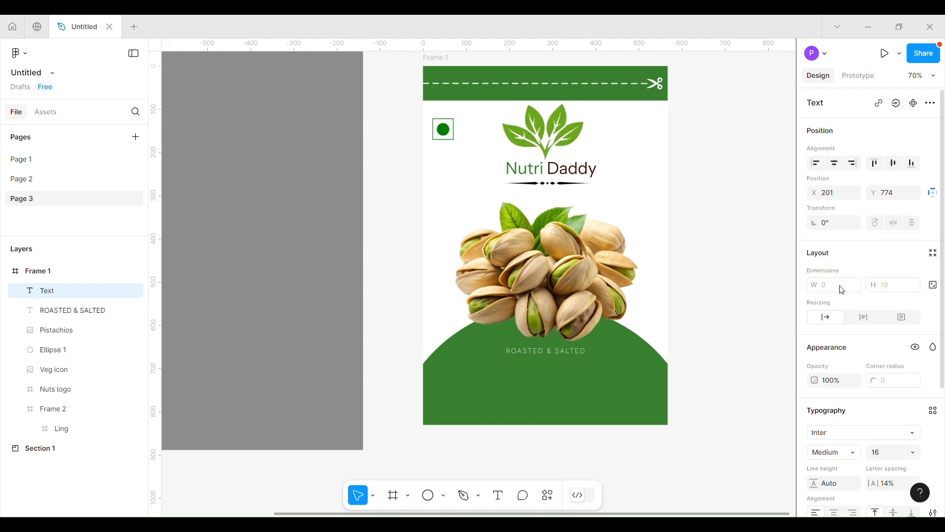
click(914, 452)
click(906, 427)
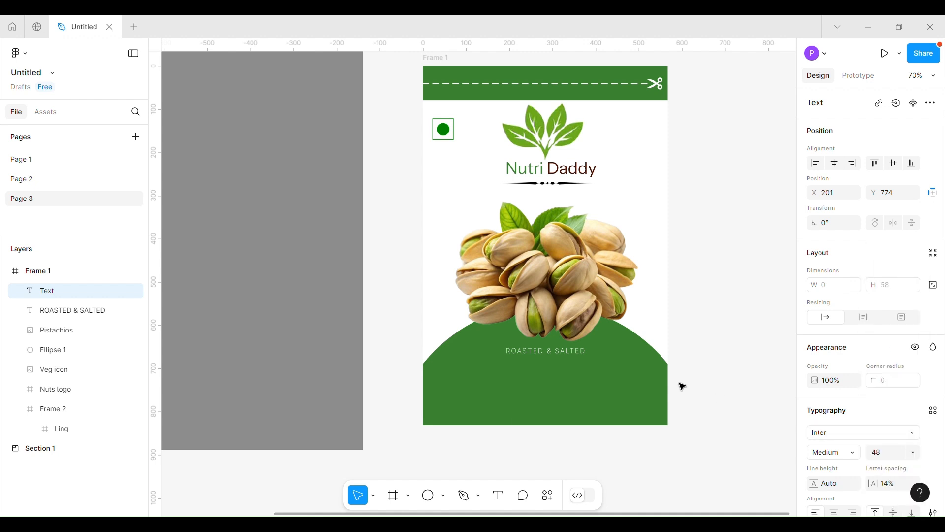
Enter the text PISTACHIOS and place it just below ROASTED & SALTED at X 123, Y 681.
text(PIS)
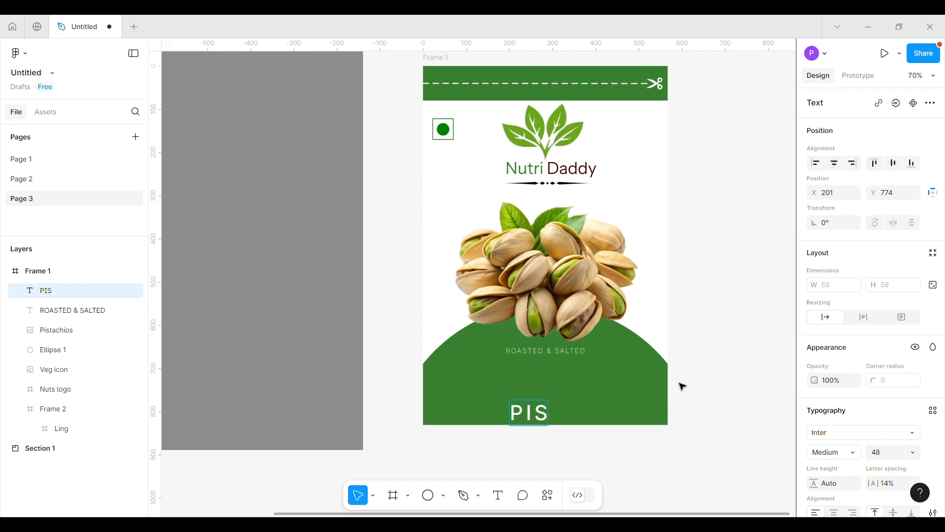
text(TACHIOS)
key(Escape)
drag(600, 413, 566, 371)
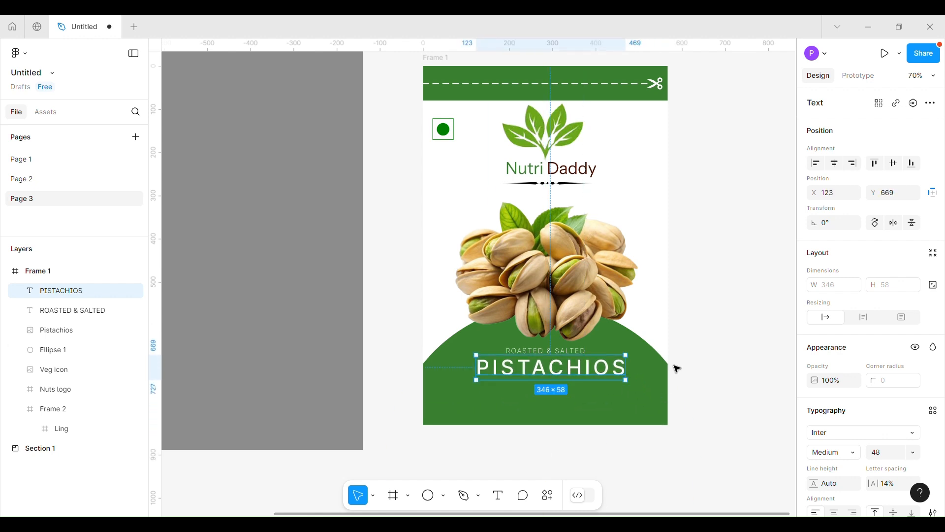
click(725, 372)
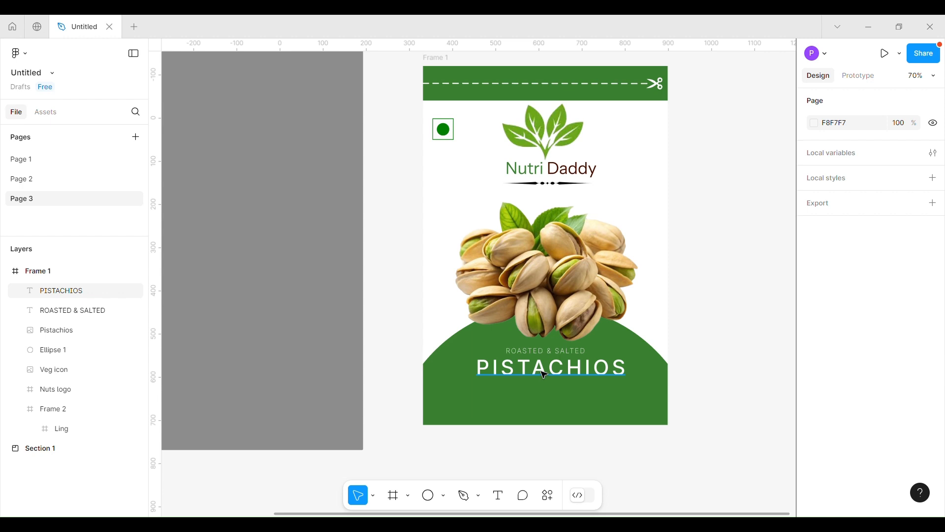
scroll(544, 376, up, 5)
click(566, 371)
drag(566, 372, 566, 371)
click(183, 346)
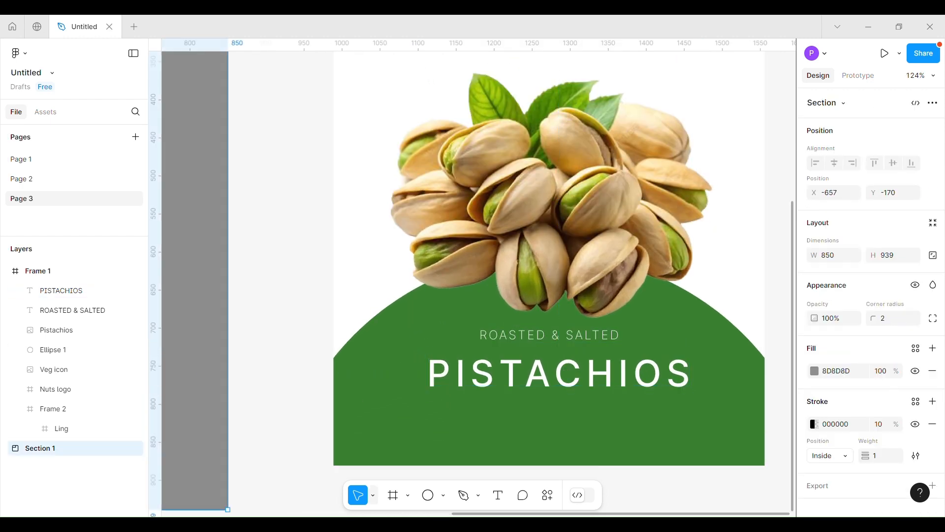
Draw a horizontal line about 341 long directly beneath the PISTACHIOS text as an underline.
click(478, 495)
click(444, 495)
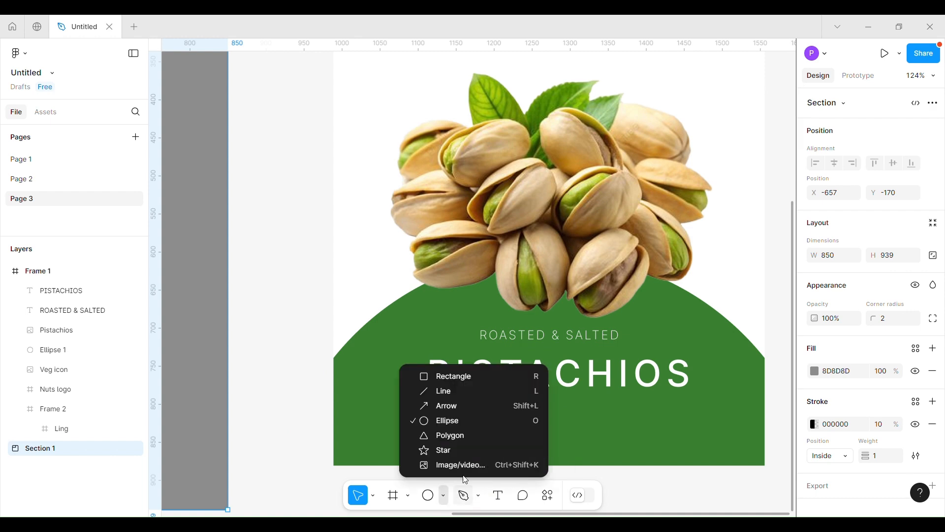
click(433, 388)
drag(438, 394, 690, 393)
click(197, 431)
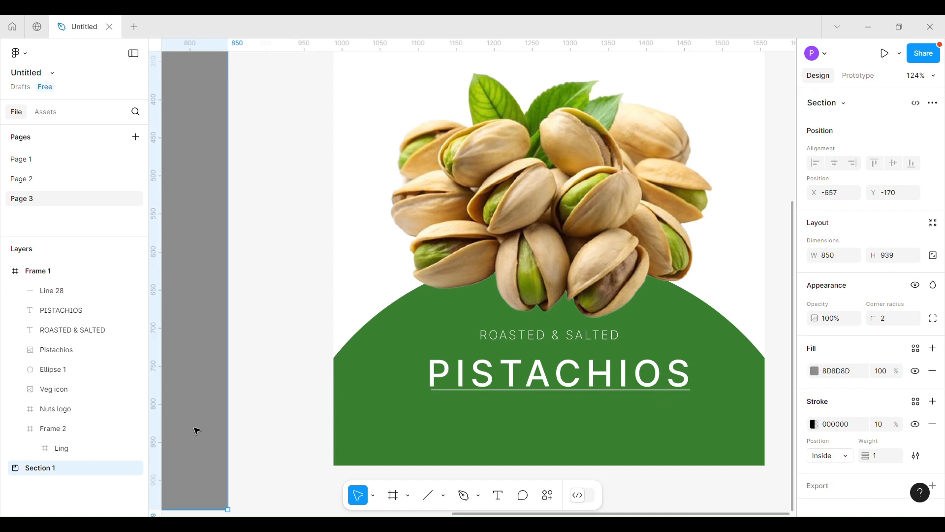
Nudge the underline slightly into place and give it a 2.5 stroke weight with round start and end points.
click(634, 391)
key(Down)
key(Left)
click(886, 463)
text(2.5)
key(Return)
click(848, 494)
click(851, 483)
Extend the underline's left end so it starts at X 123 and is 346 long, matching the PISTACHIOS text.
scroll(468, 410, up, 5)
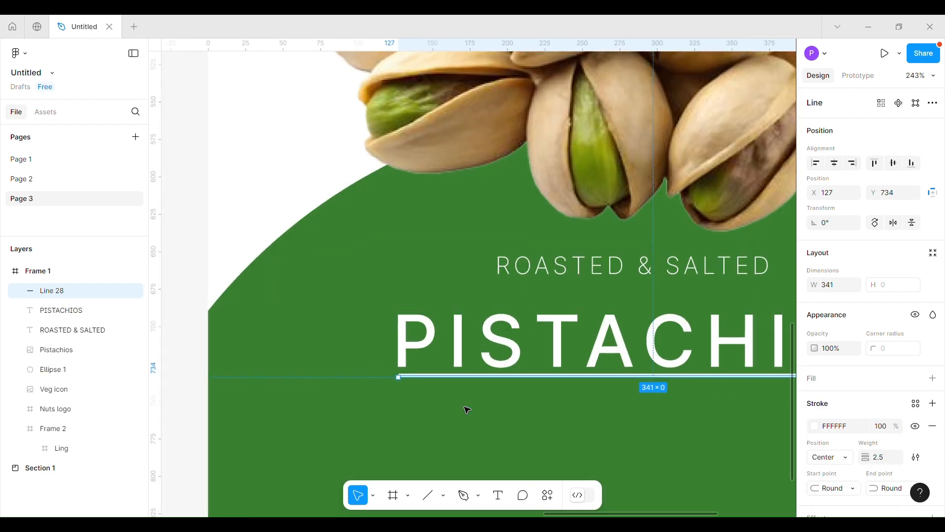
drag(396, 378, 391, 377)
scroll(393, 377, down, 5)
scroll(609, 382, up, 5)
scroll(612, 439, down, 3)
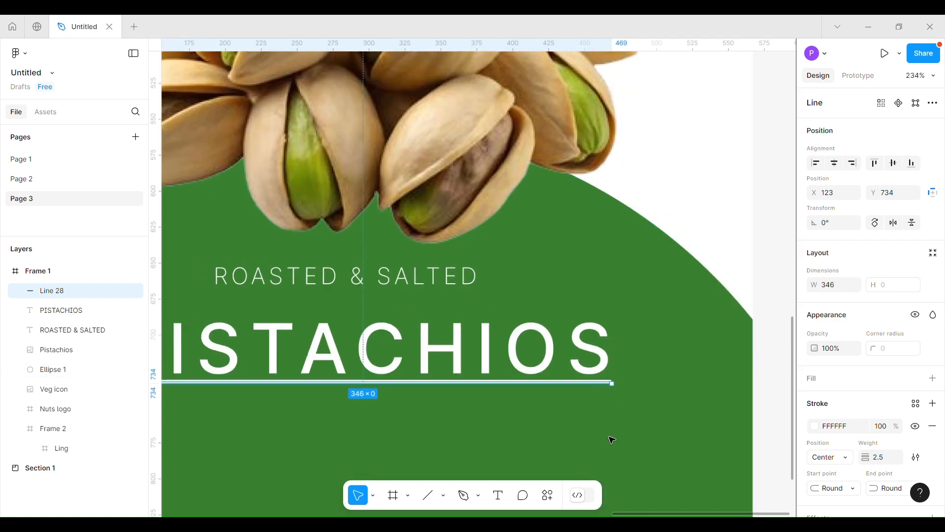
Wrap the underline and PISTACHIOS text in one frame and centre it below ROASTED & SALTED at X 111, Y 678.
shift+click(594, 387)
right_click(594, 387)
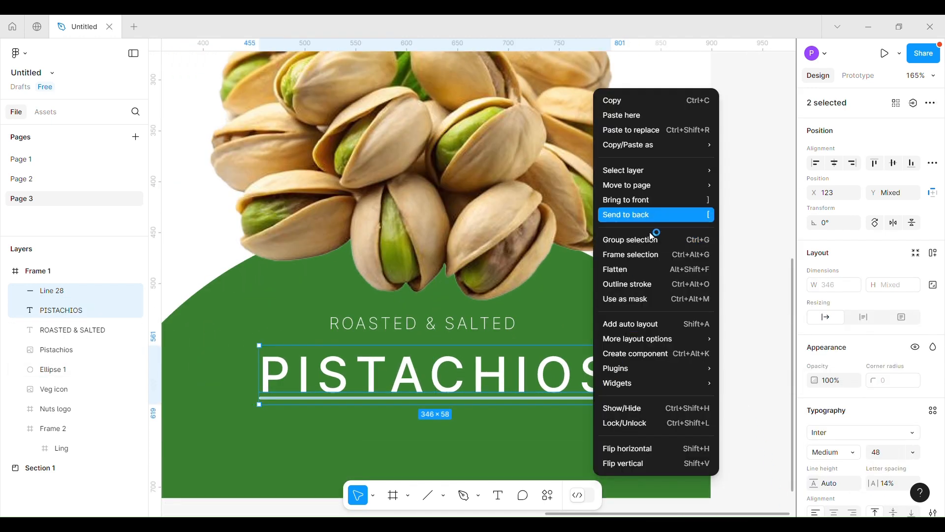
click(649, 253)
scroll(633, 428, down, 5)
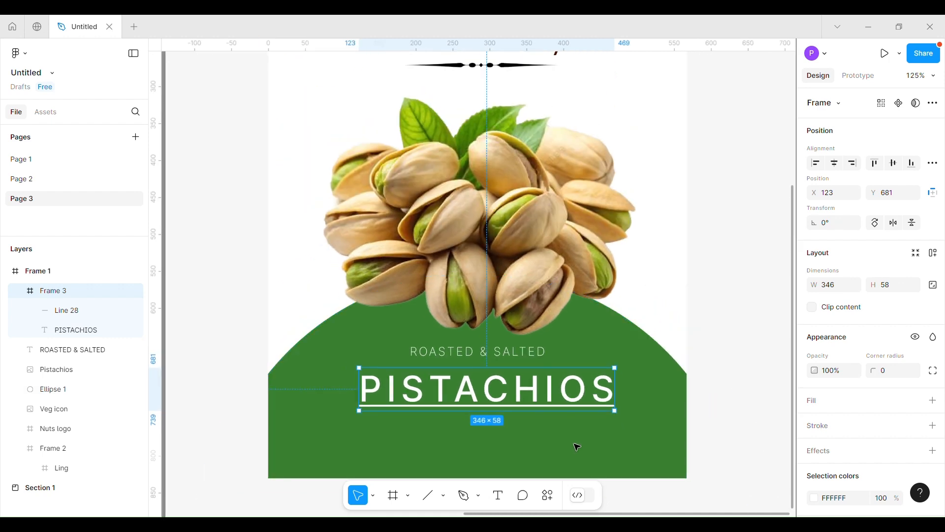
drag(510, 396, 501, 396)
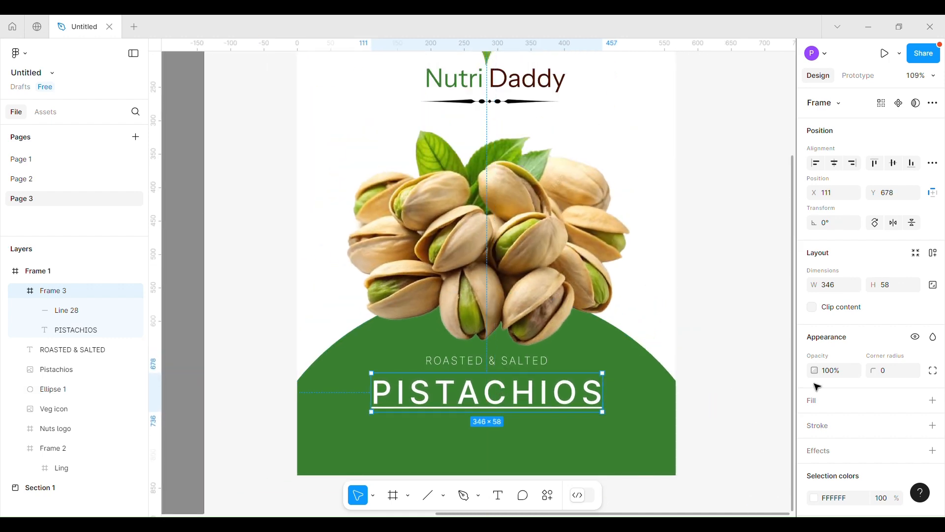
click(745, 370)
Draw a white frame 23 high below the PISTACHIOS underline at X 146, Y 764 and set its width to 259.
scroll(745, 370, down, 3)
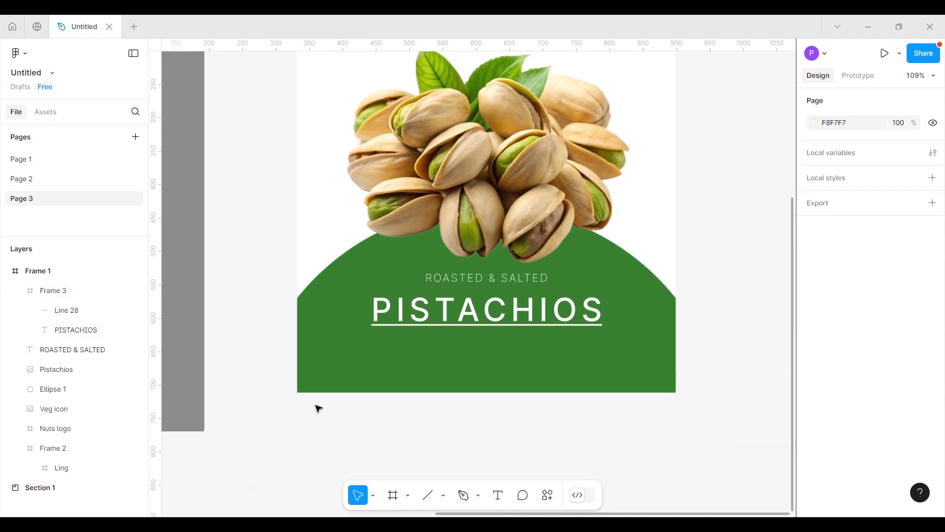
scroll(317, 407, up, 2)
click(393, 495)
drag(404, 337, 632, 357)
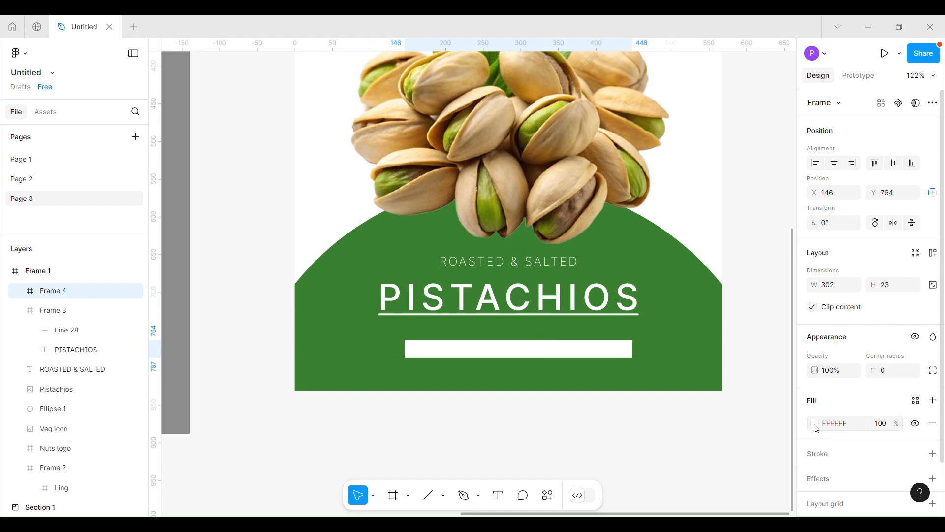
click(848, 288)
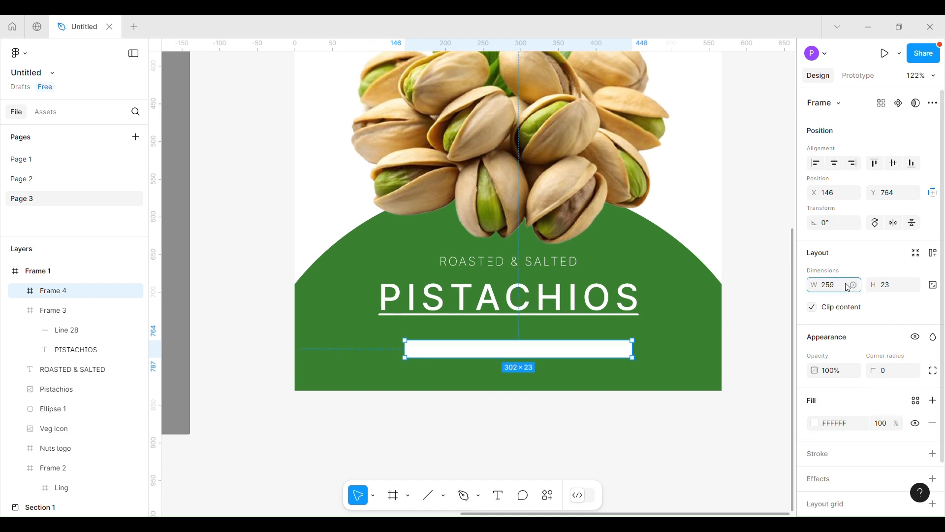
key(Return)
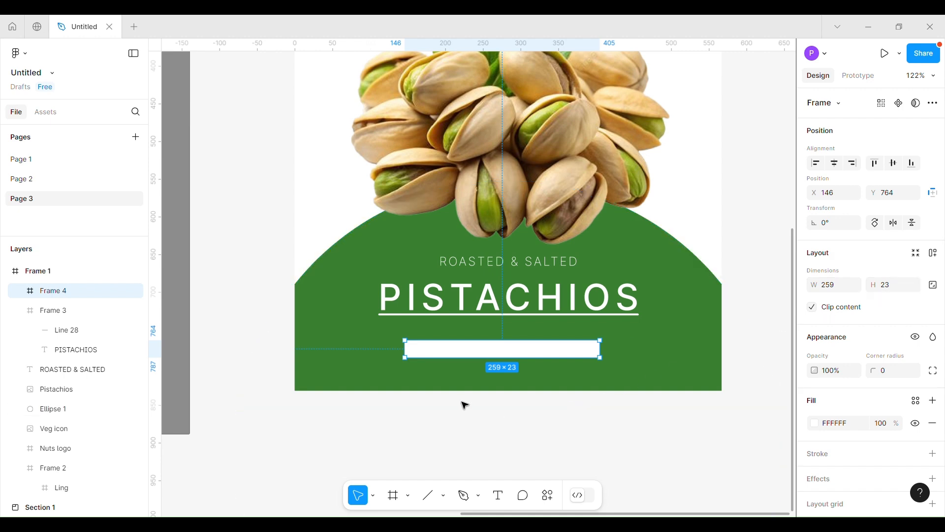
click(815, 424)
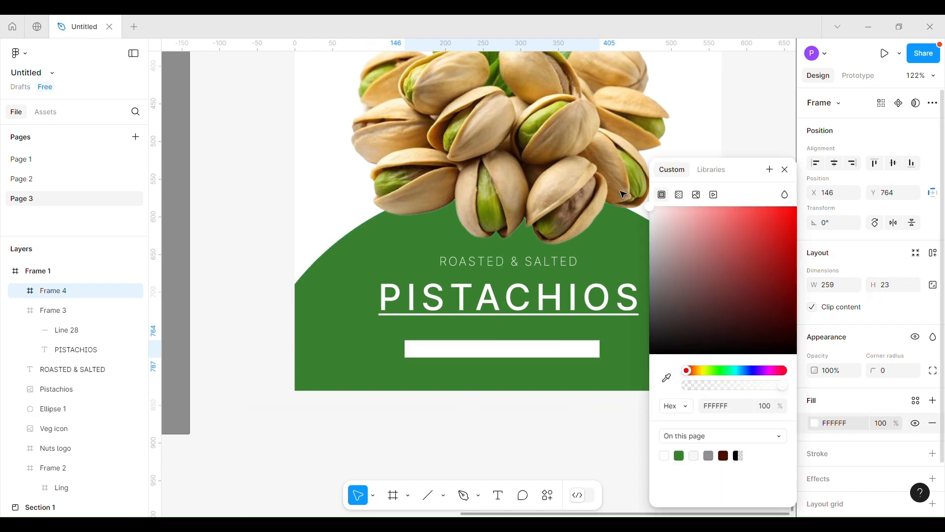
click(785, 170)
Start a text inside the white frame, set to Inter Extra Light, size 16, with 28% letter spacing.
scroll(488, 424, up, 4)
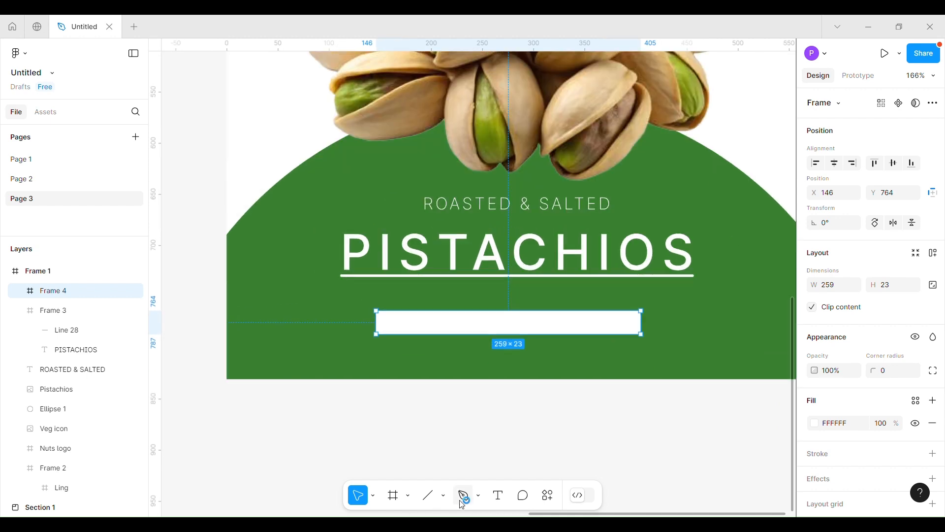
click(498, 495)
click(412, 317)
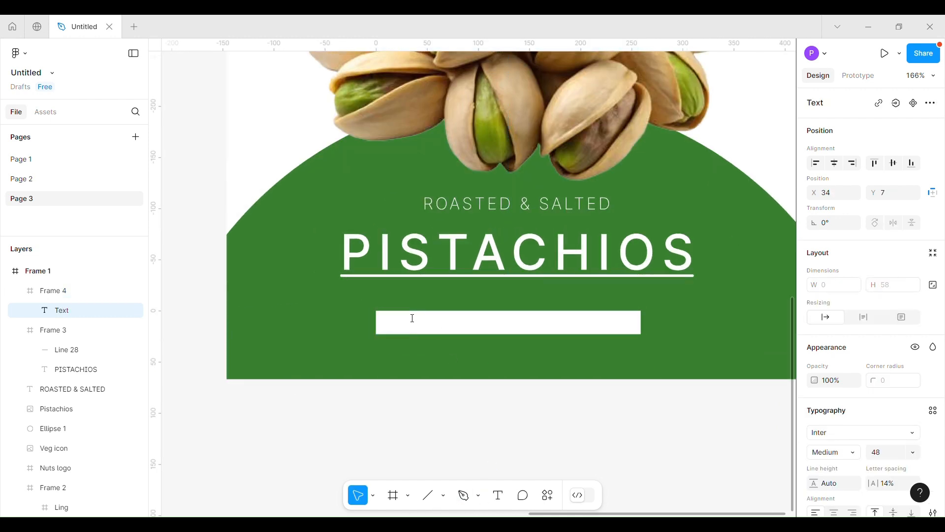
click(845, 450)
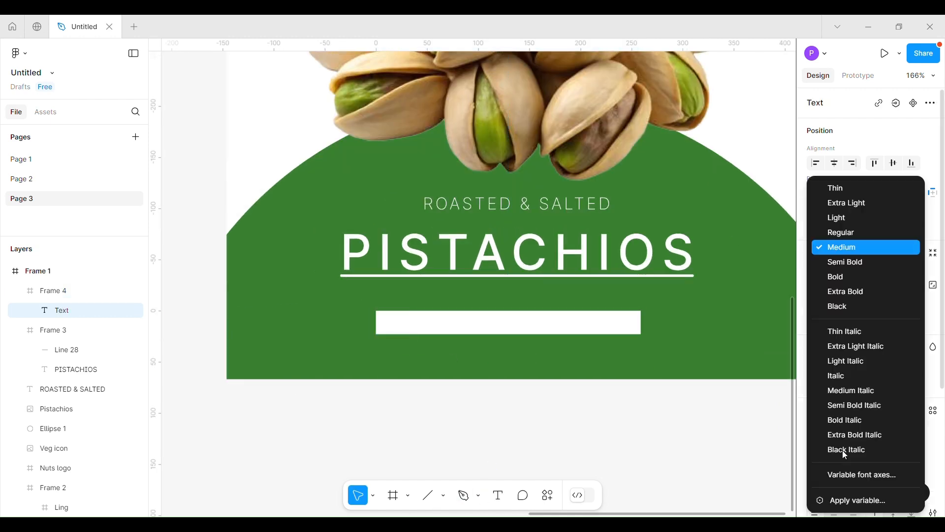
click(852, 196)
click(886, 452)
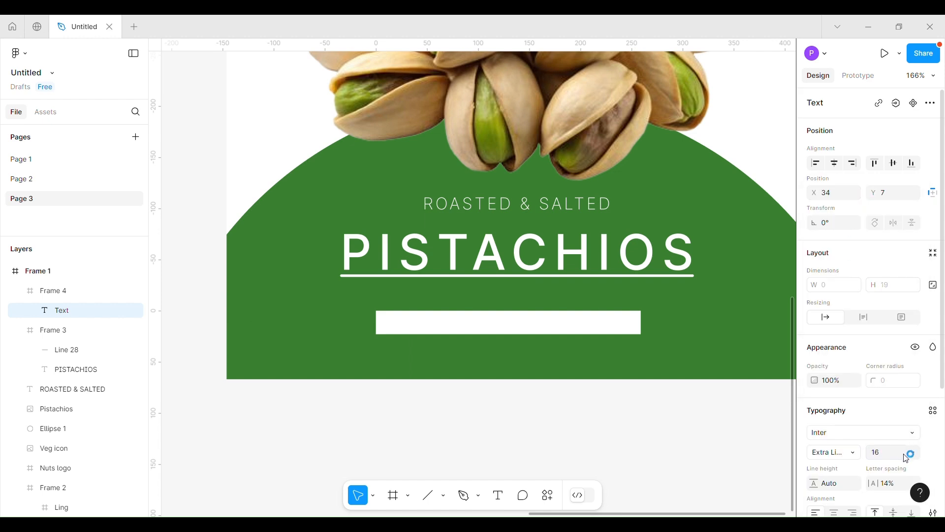
click(890, 486)
click(499, 496)
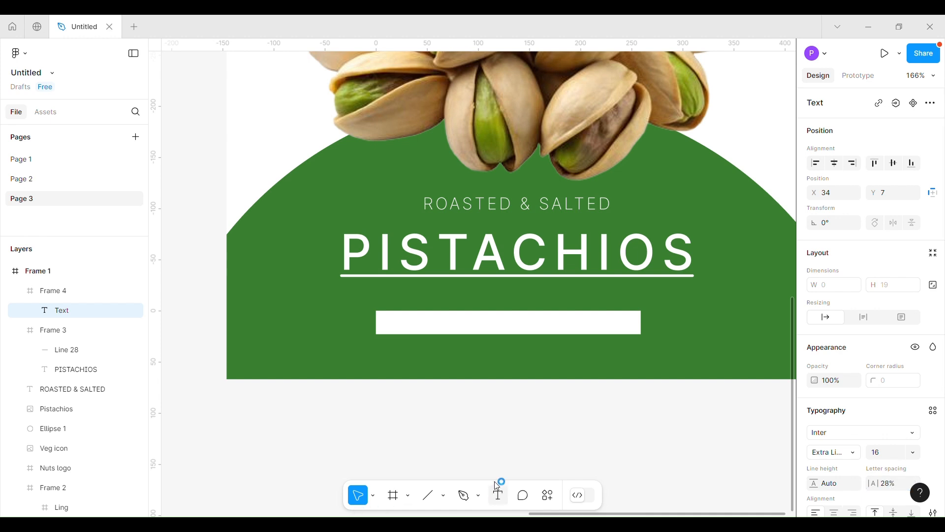
Enter the text "100% NATURAL FOOD" and position it inside the white frame at X 18, Y 4.
text(100)
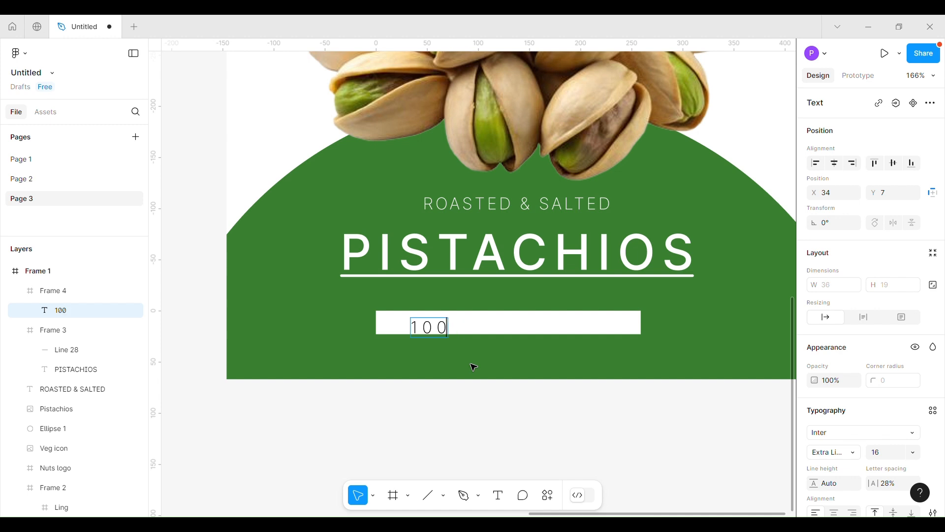
text(% NATU)
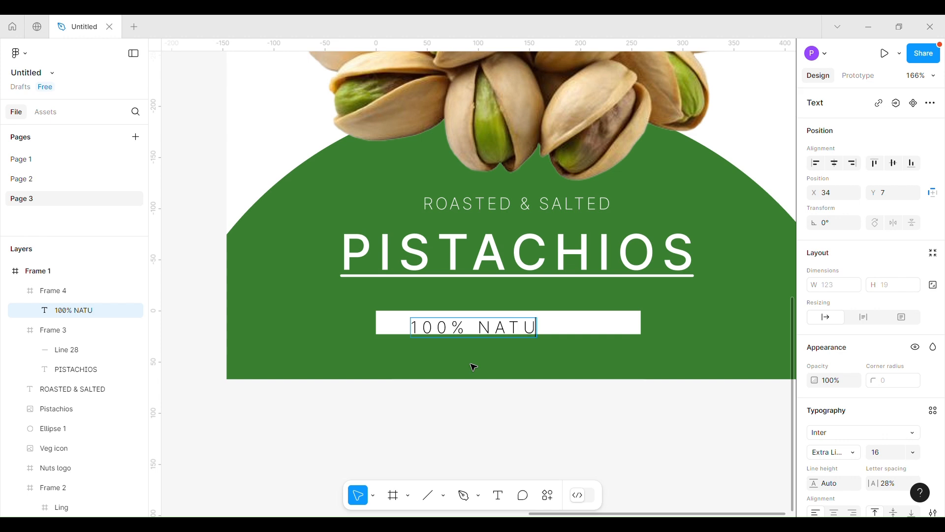
text(RAL FOOD)
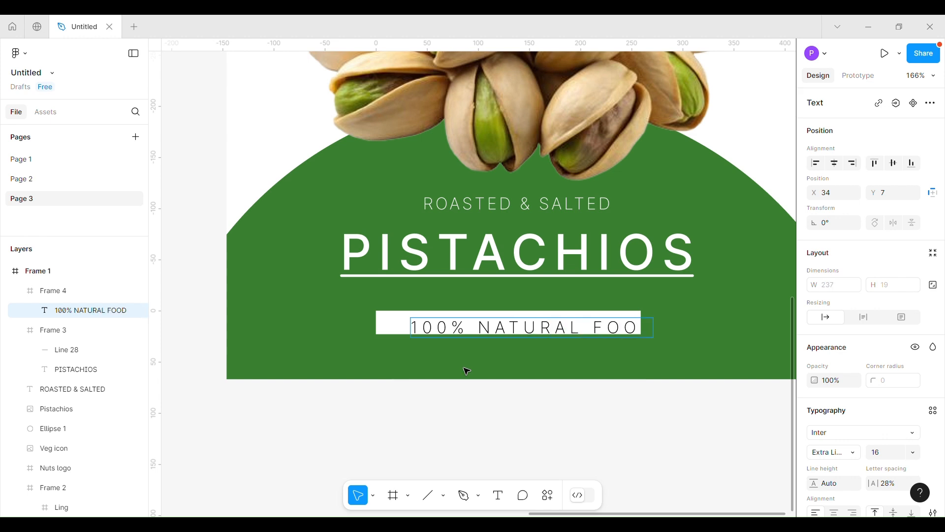
key(Escape)
drag(443, 328, 431, 329)
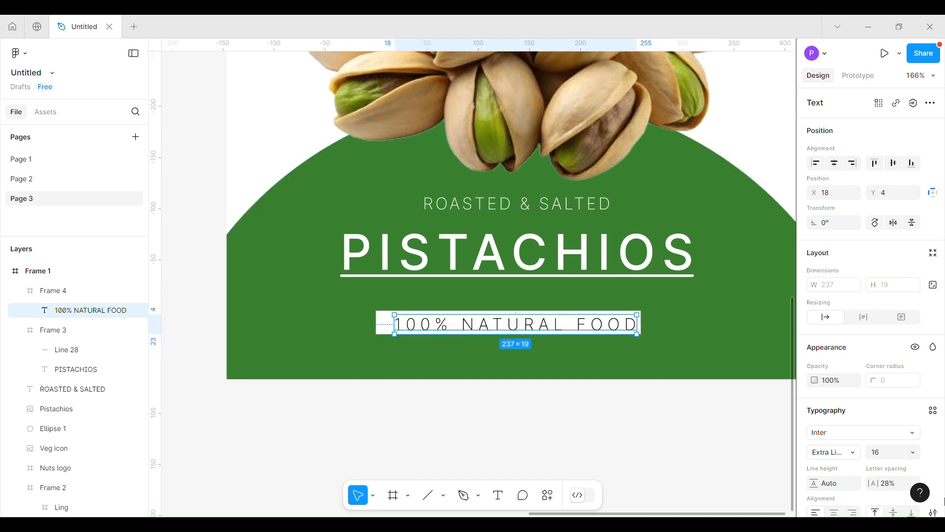
Set the 100% NATURAL FOOD text to size 15 and centre it within the white frame.
click(914, 452)
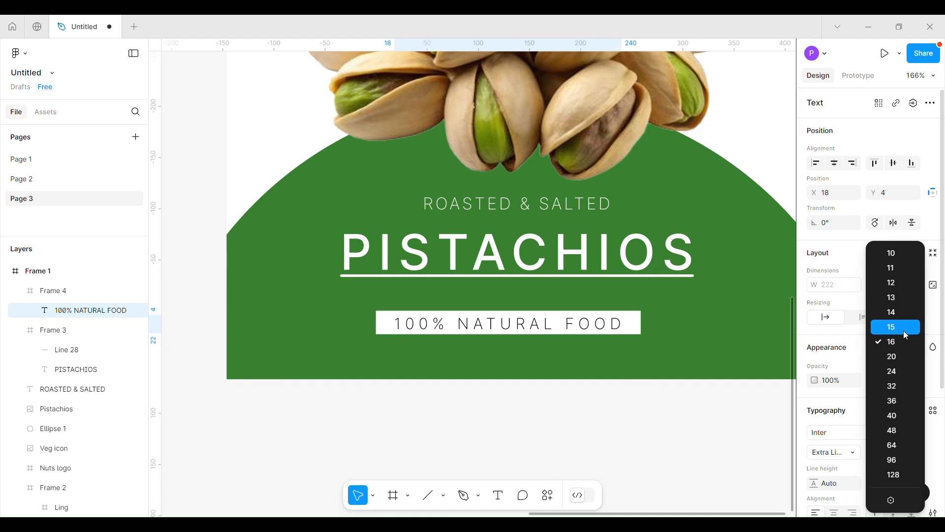
click(901, 315)
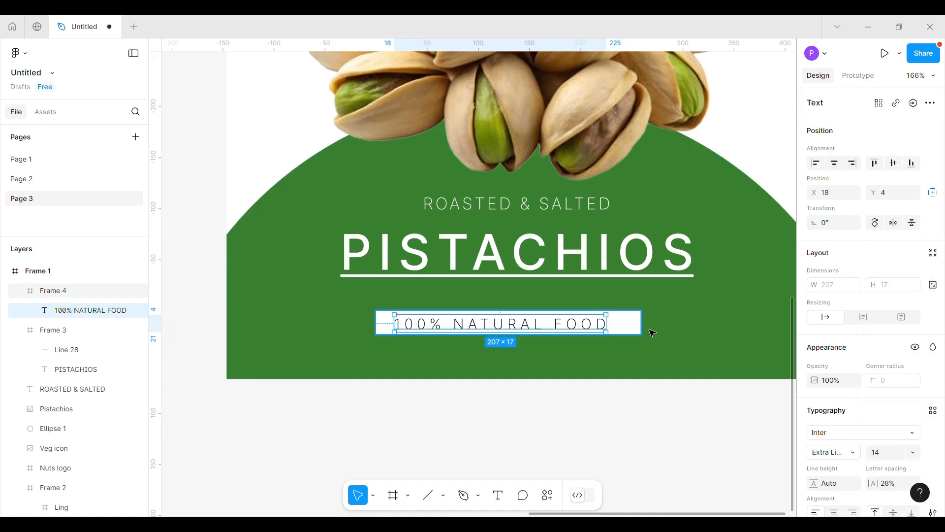
key(Up)
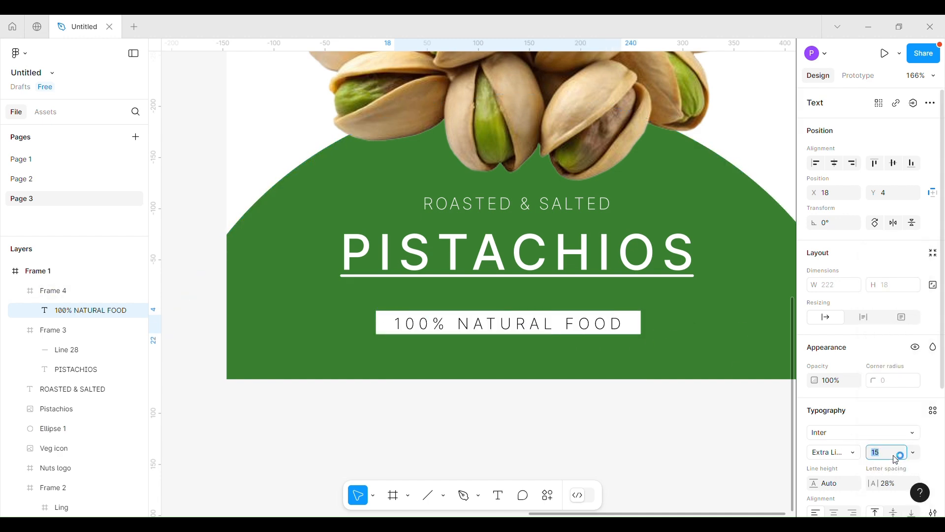
drag(530, 320, 534, 341)
click(542, 442)
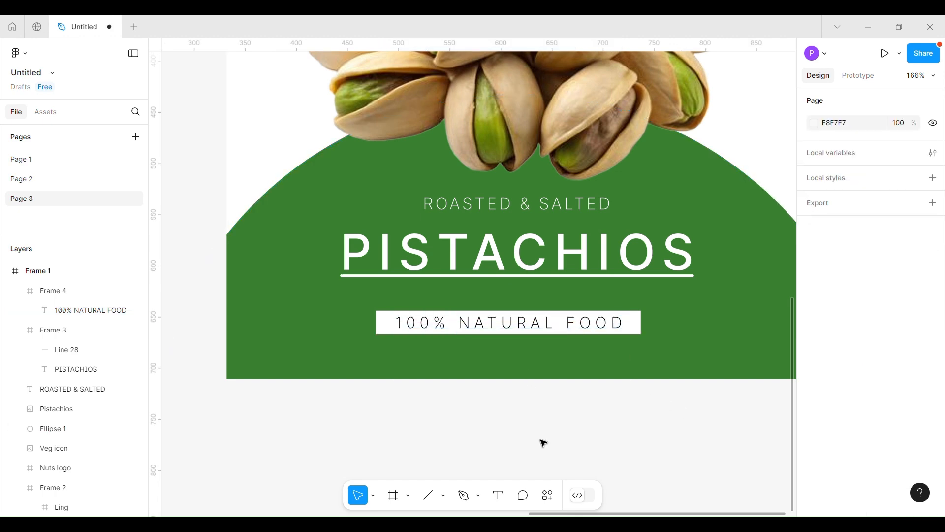
Round the corners of the white frame behind 100% NATURAL FOOD with a corner radius of 3.
click(639, 323)
drag(875, 373, 906, 369)
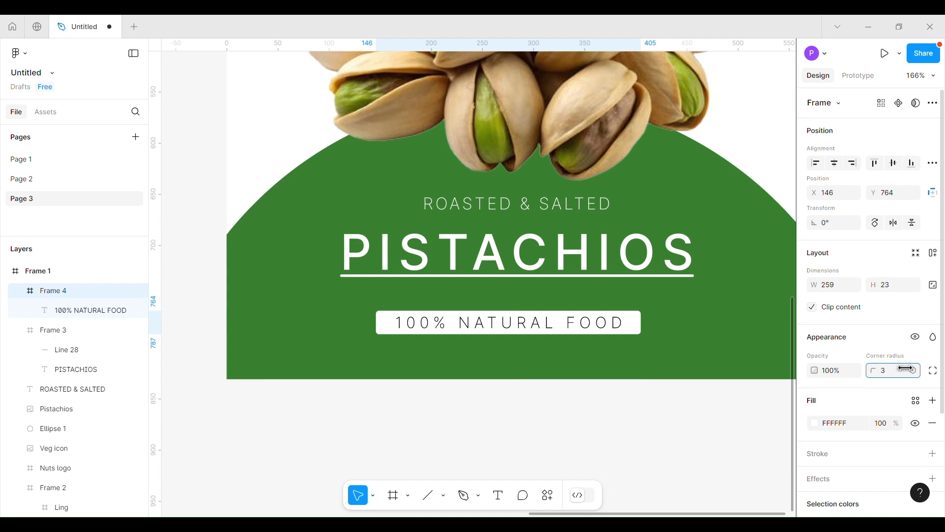
Add the text "300" on the green base left of the 100% NATURAL FOOD label, at X 39, Y 770.
click(722, 445)
key(shift+1)
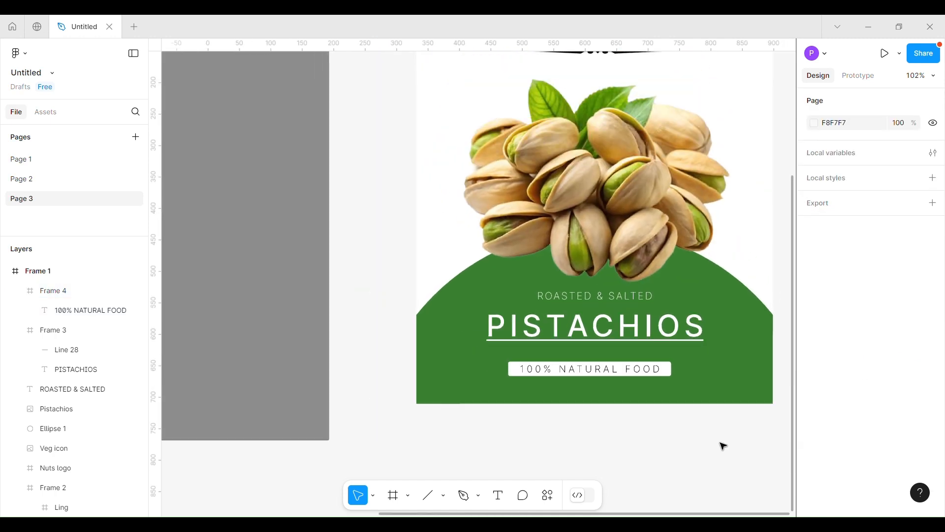
drag(729, 407, 630, 445)
scroll(646, 440, down, 2)
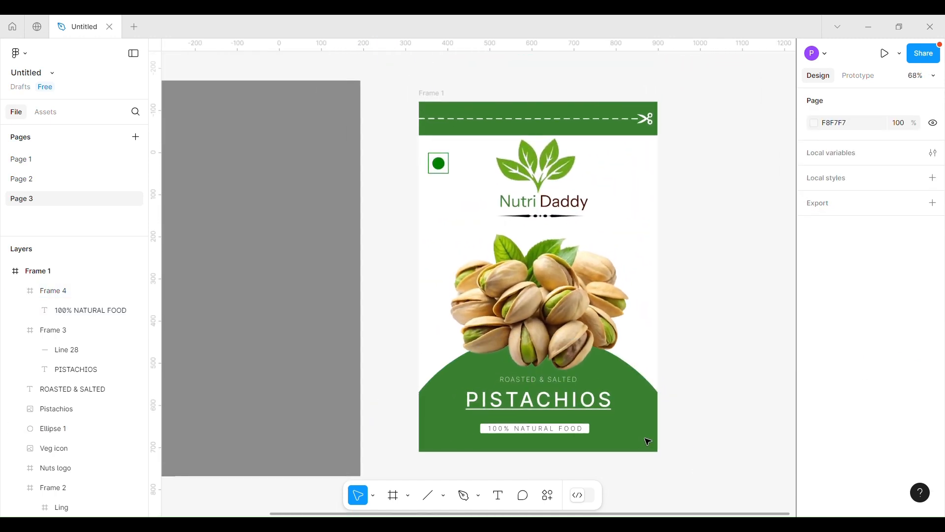
drag(653, 376, 630, 384)
click(499, 495)
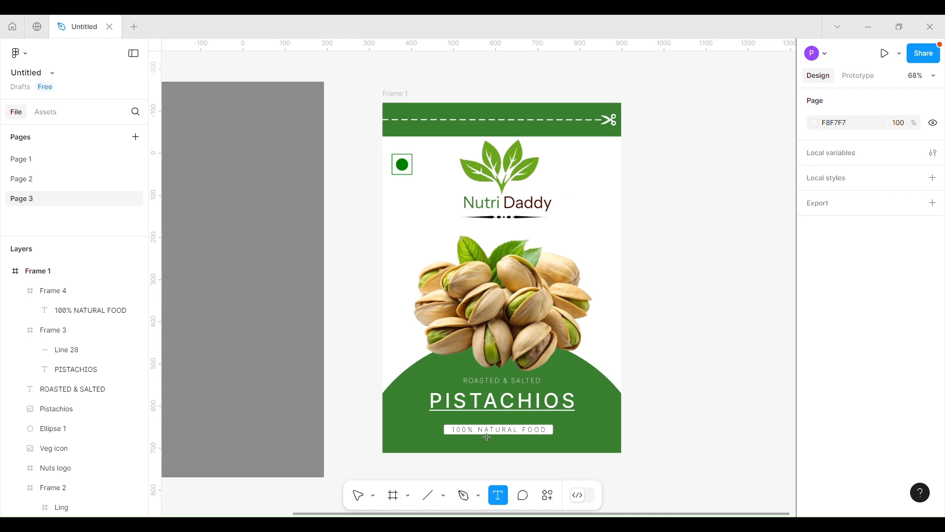
scroll(399, 373, down, 2)
click(400, 373)
text(300)
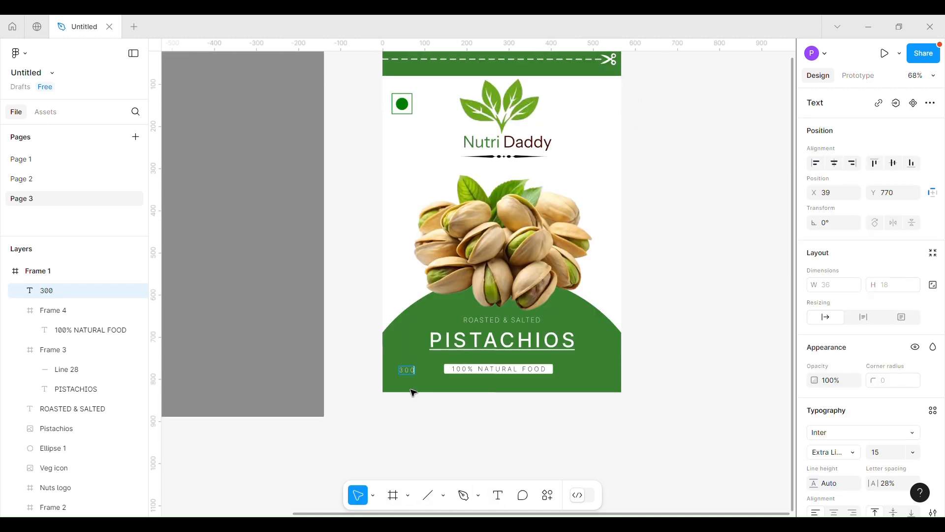
key(Escape)
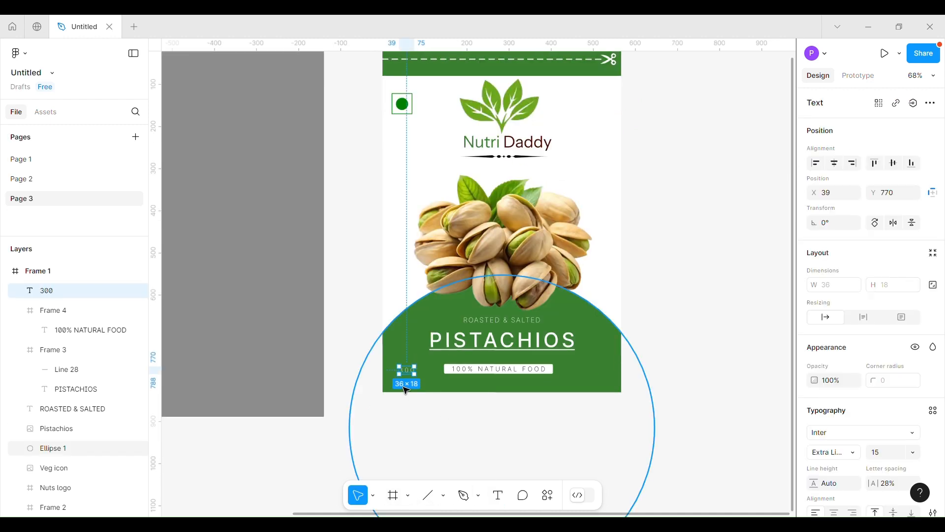
Set the 300 text to Inter Bold, size 24.
click(843, 452)
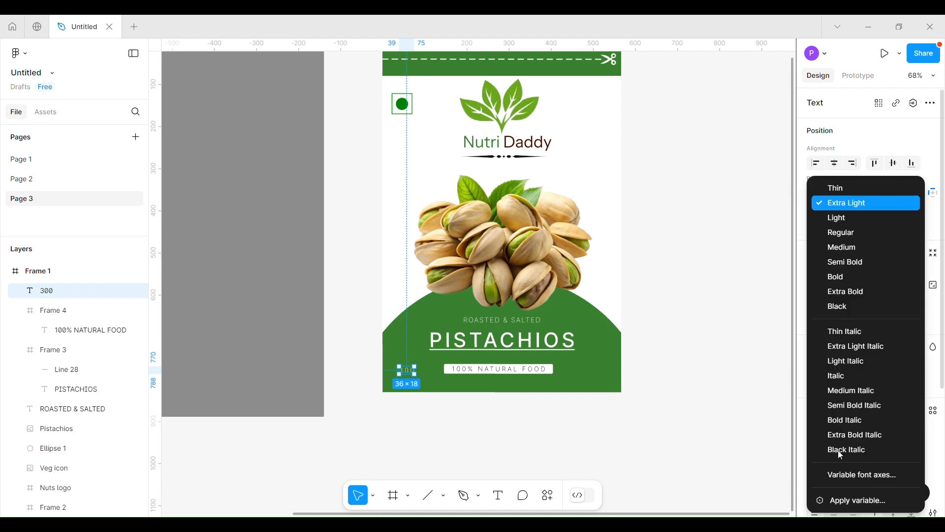
click(855, 278)
click(897, 457)
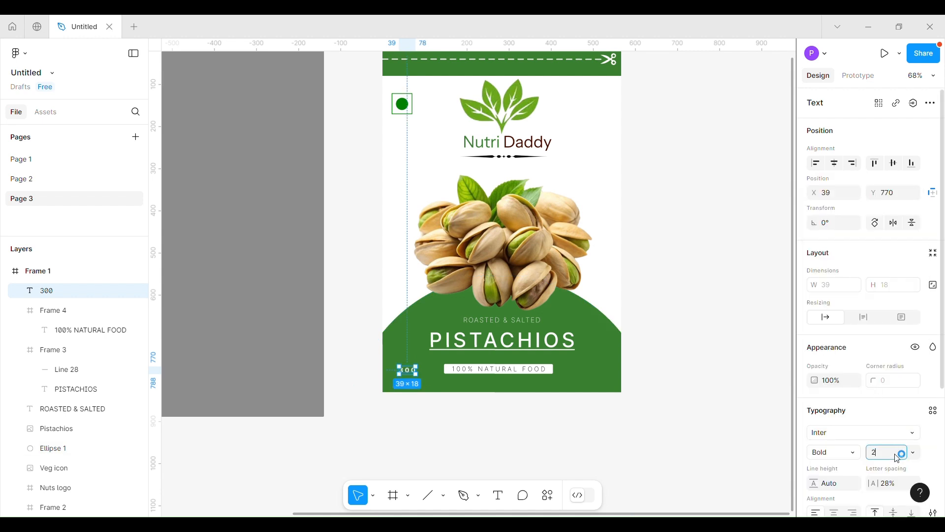
key(Return)
scroll(880, 449, down, 2)
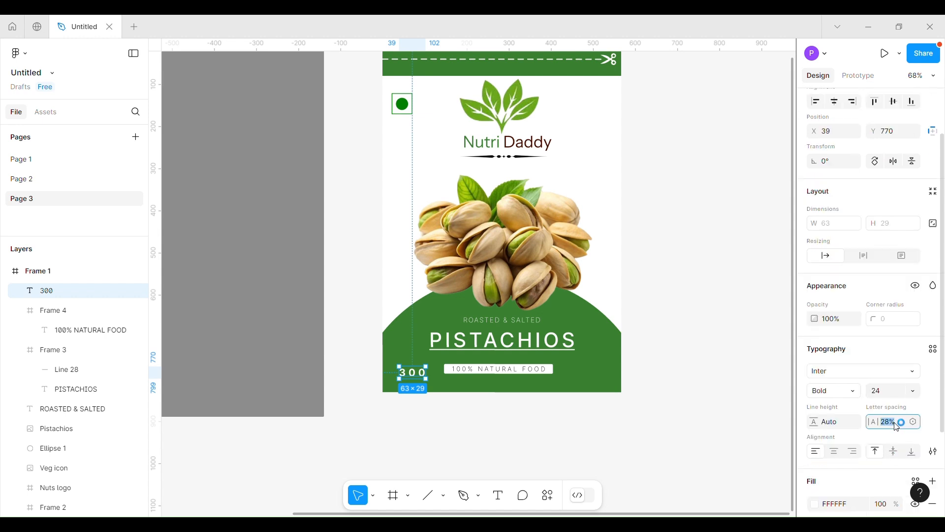
Enlarge the 300 text to size 48 and set its letter spacing to 24%.
click(886, 377)
click(885, 391)
text(4)
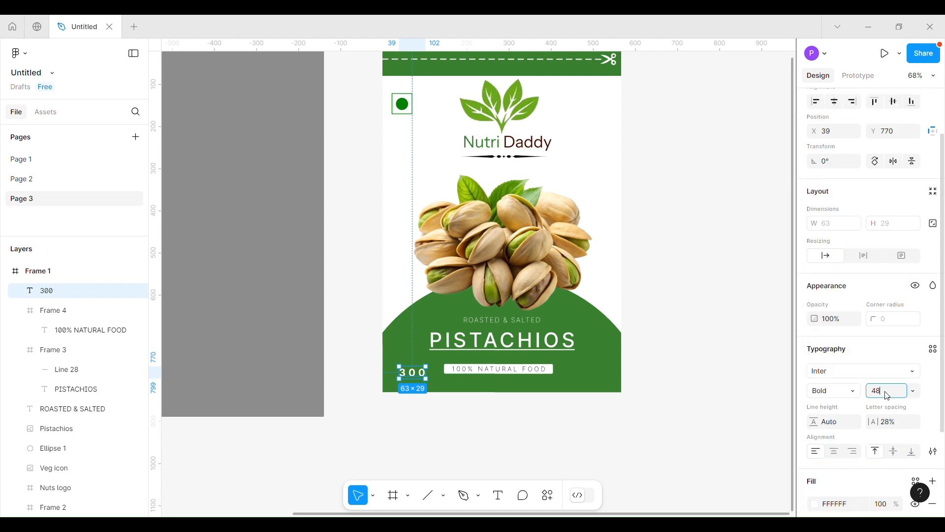
text(8)
key(Return)
click(901, 422)
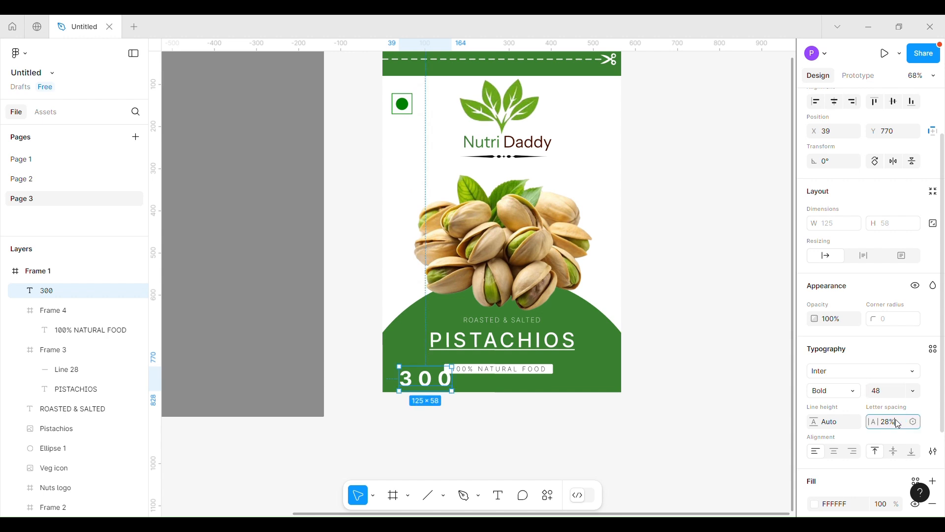
key(Return)
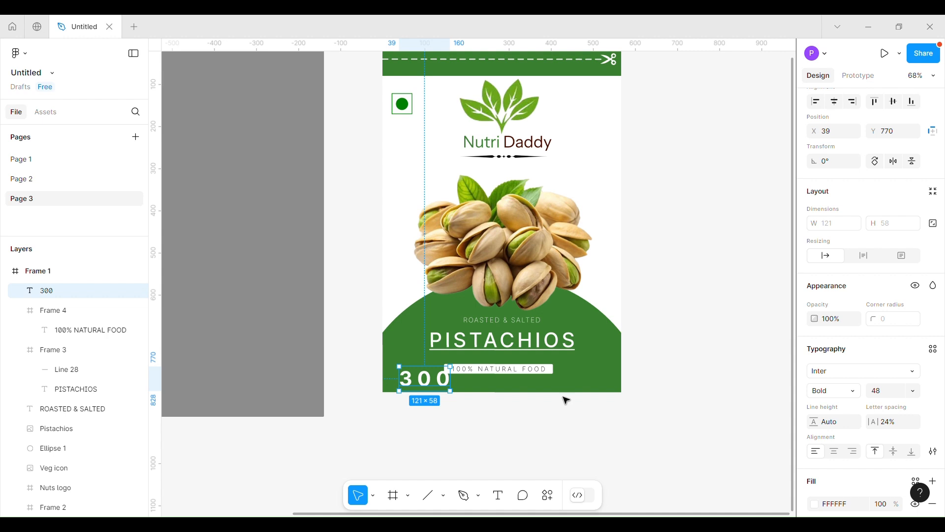
Set the 300 text's letter spacing to 0% and extend the wording to "300 kg".
scroll(418, 374, up, 3)
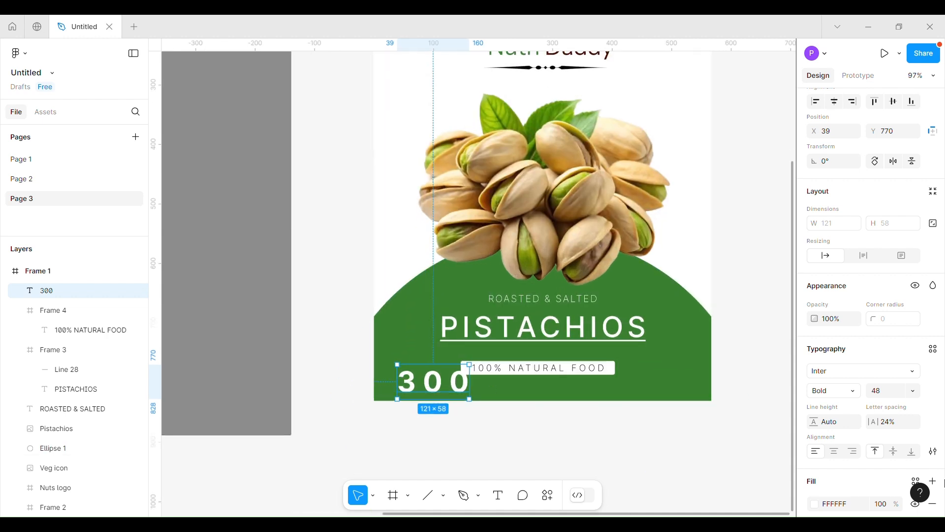
click(903, 418)
text(0)
key(Return)
double_click(440, 385)
click(457, 380)
text(kg)
key(Escape)
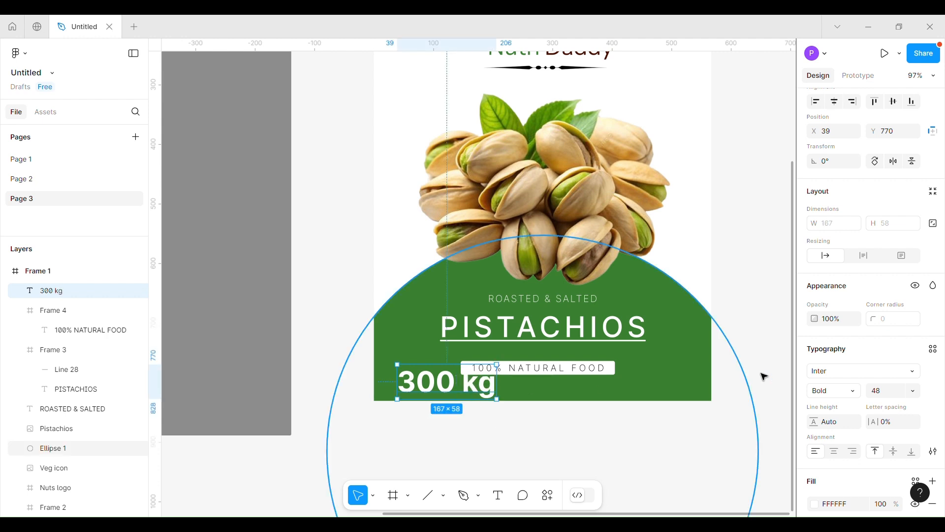
Set the 300 kg text to size 24 and place it in the green base's lower-left corner at X 21, Y 787.
click(914, 391)
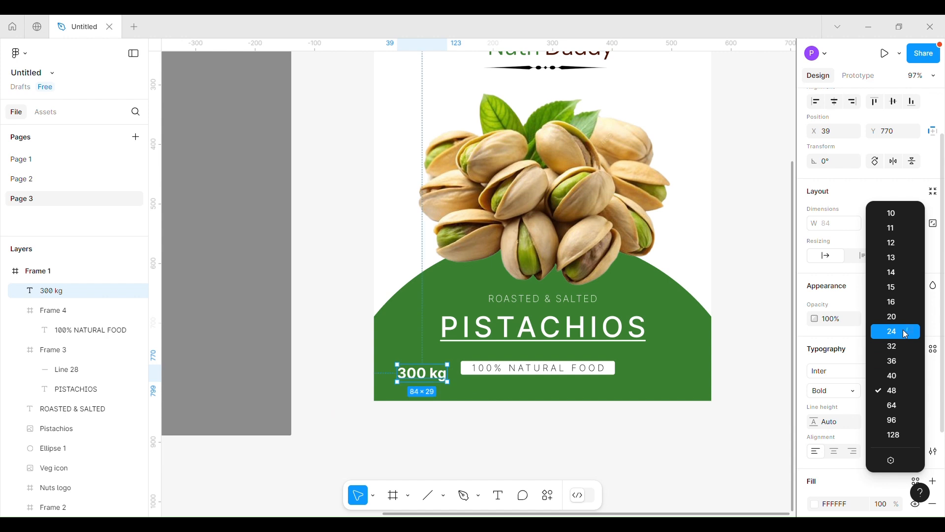
click(905, 335)
drag(410, 375, 400, 384)
Move the underlined PISTACHIOS title up closer to ROASTED & SALTED, and the 100% NATURAL FOOD frame to X 161, Y 746.
click(590, 318)
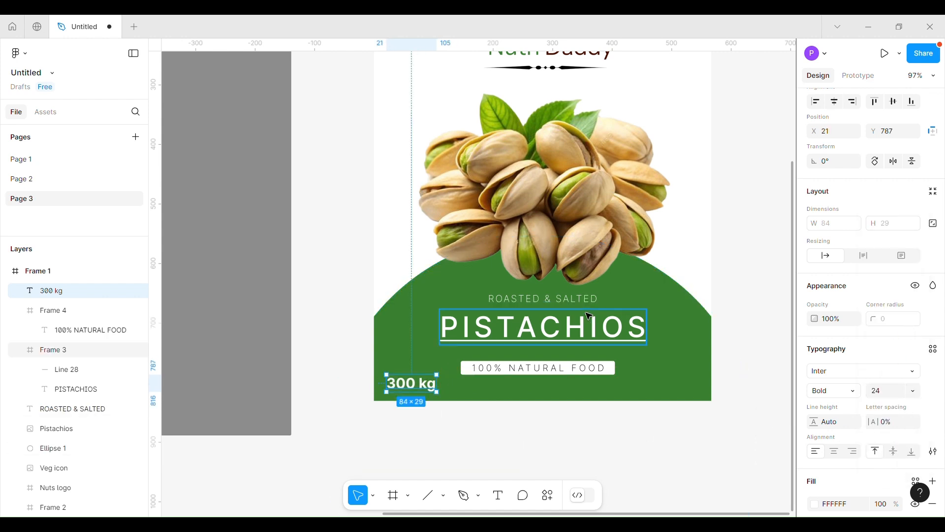
scroll(543, 340, up, 5)
drag(548, 334, 551, 321)
drag(558, 405, 575, 380)
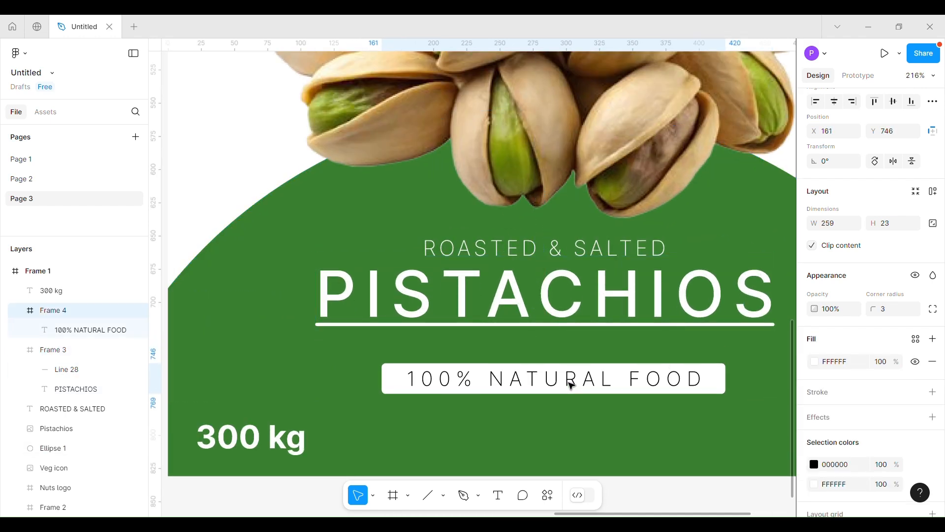
Move the ROASTED & SALTED text to X 199, Y 650, centred over the 100% NATURAL FOOD frame.
drag(583, 261, 603, 249)
key(ctrl+z)
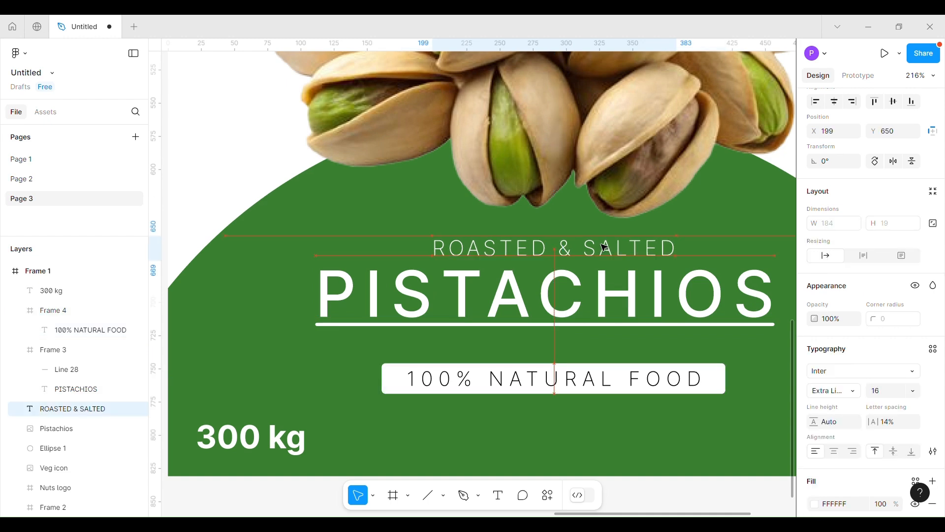
scroll(605, 247, down, 5)
click(647, 441)
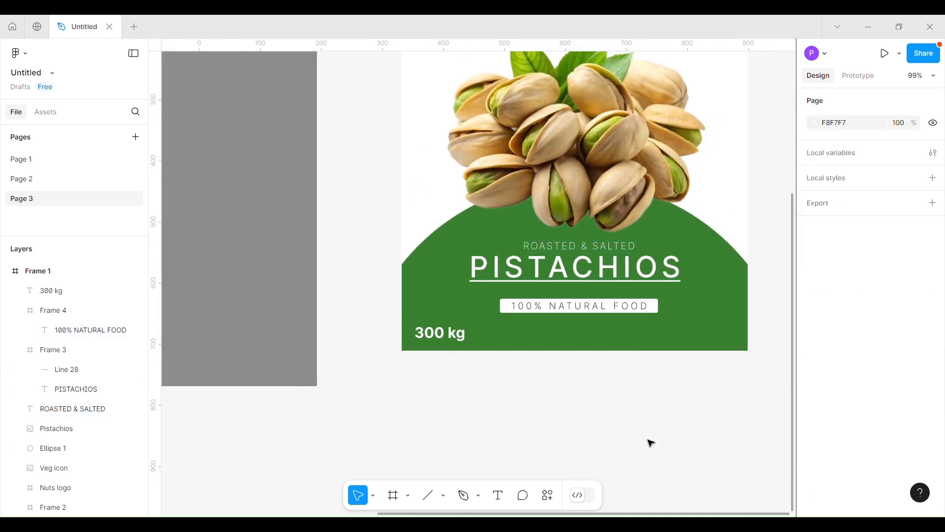
Shift the green ellipse and the pistachio image together slightly down.
scroll(571, 382, down, 3)
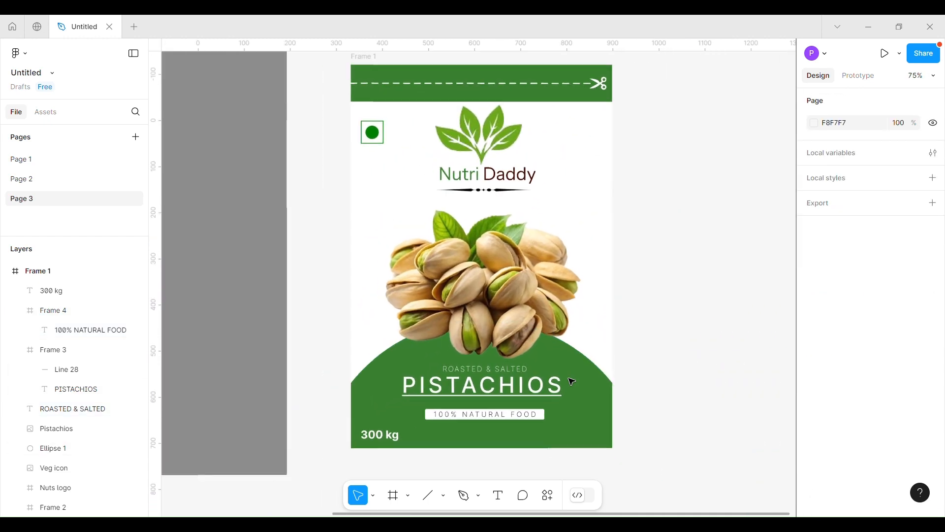
click(582, 382)
shift+click(525, 285)
mouse_move(516, 271)
mouse_down()
mouse_move(515, 285)
mouse_move(515, 270)
mouse_up()
click(741, 383)
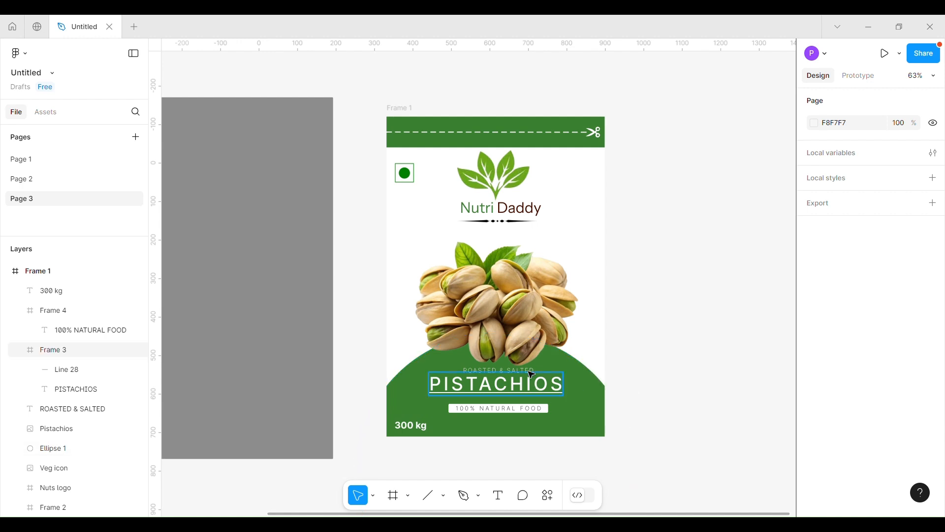
Nudge ROASTED & SALTED, the PISTACHIOS title and the 100% NATURAL FOOD frame down together within the green base.
click(527, 370)
shift+click(525, 384)
shift+click(517, 409)
key(Down)
key(Down)
key(Down)
key(Down)
key(Down)
key(Down)
key(Down)
key(Down)
key(Down)
key(Down)
key(Down)
key(Down)
key(Down)
key(Down)
key(Down)
key(Down)
key(Down)
key(Down)
key(Down)
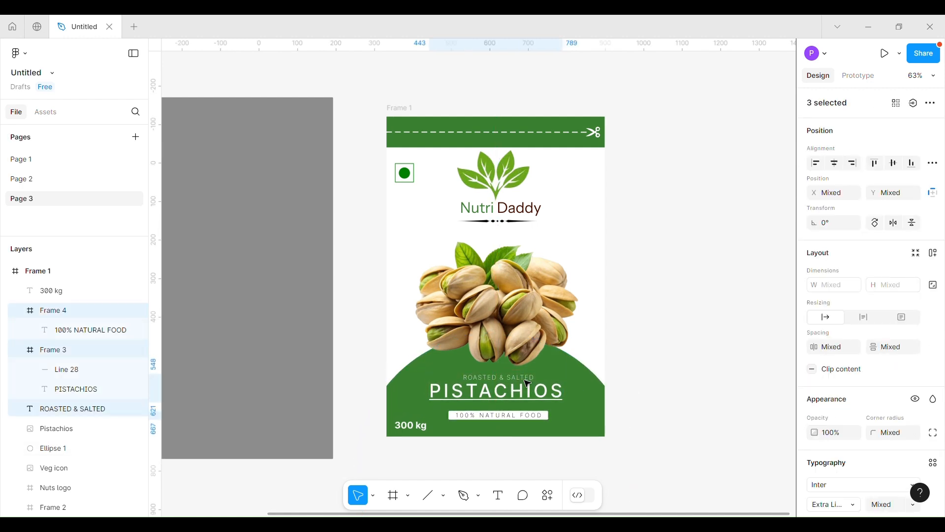
click(633, 326)
Enlarge the pistachio image to about 524 by 376 and reposition it at X 29, Y 302.
click(584, 368)
drag(589, 371, 605, 383)
drag(491, 315, 489, 312)
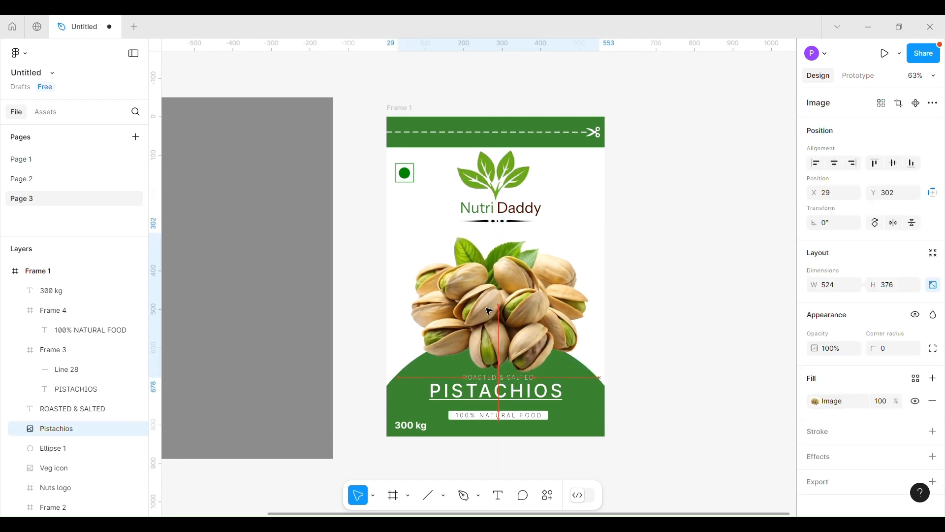
Move the Nutri Daddy logo down to X 169, Y 97, just above the pistachio image.
click(676, 325)
click(522, 191)
drag(522, 191, 526, 196)
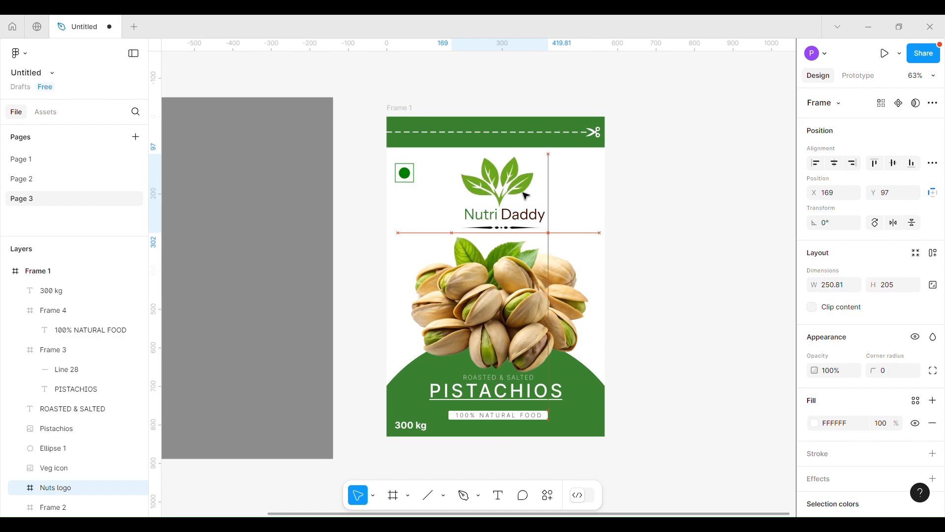